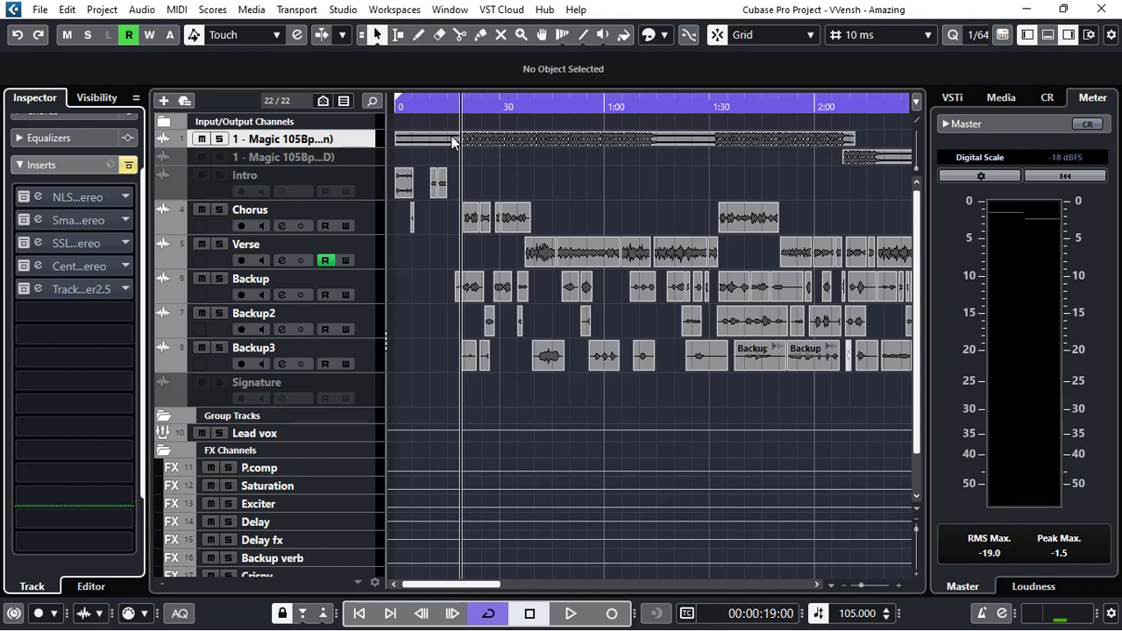
Play the song with the Magic 105Bpm track's inserts bypassed, and replay it from about 18 seconds with them active
{"action": "key", "text": "space"}
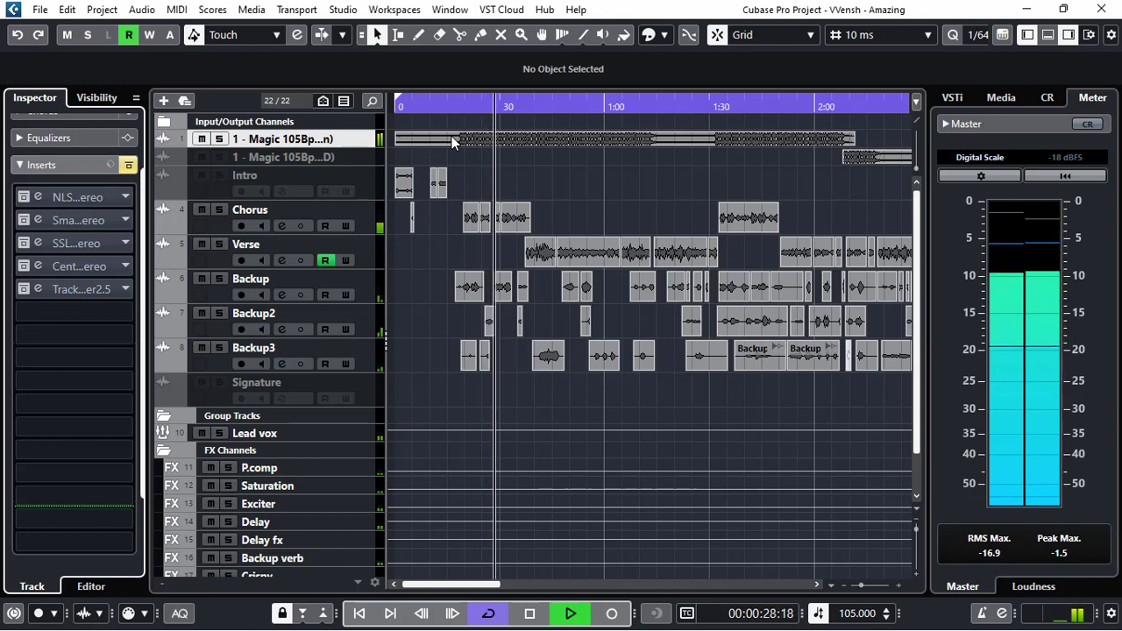
{"action": "key", "text": "space"}
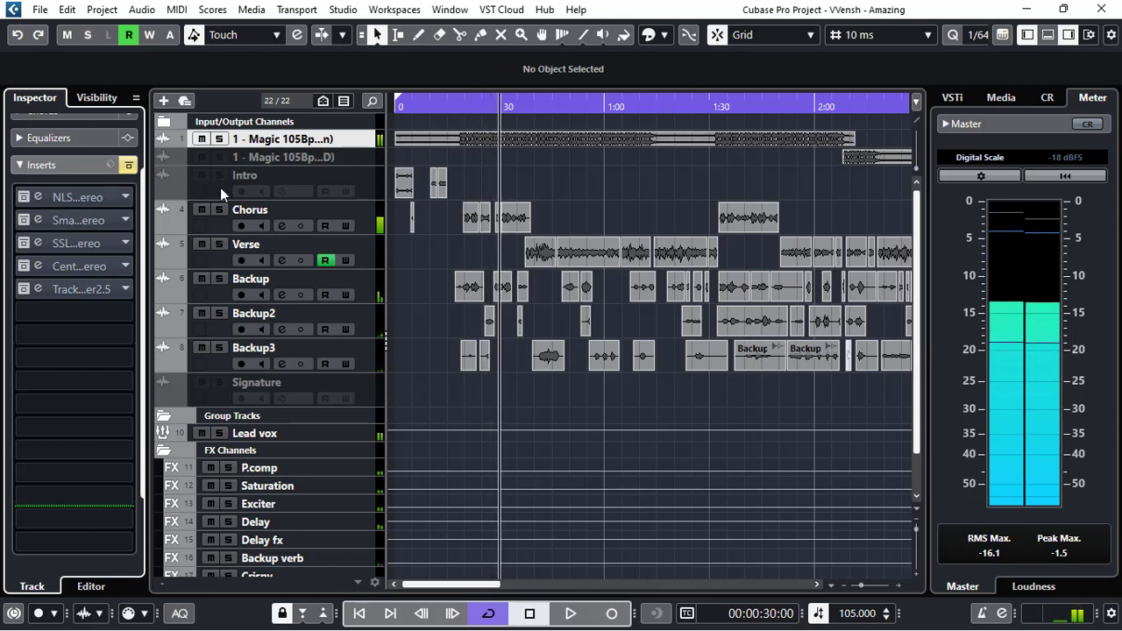
{"action": "left_click", "coordinate": [128, 165]}
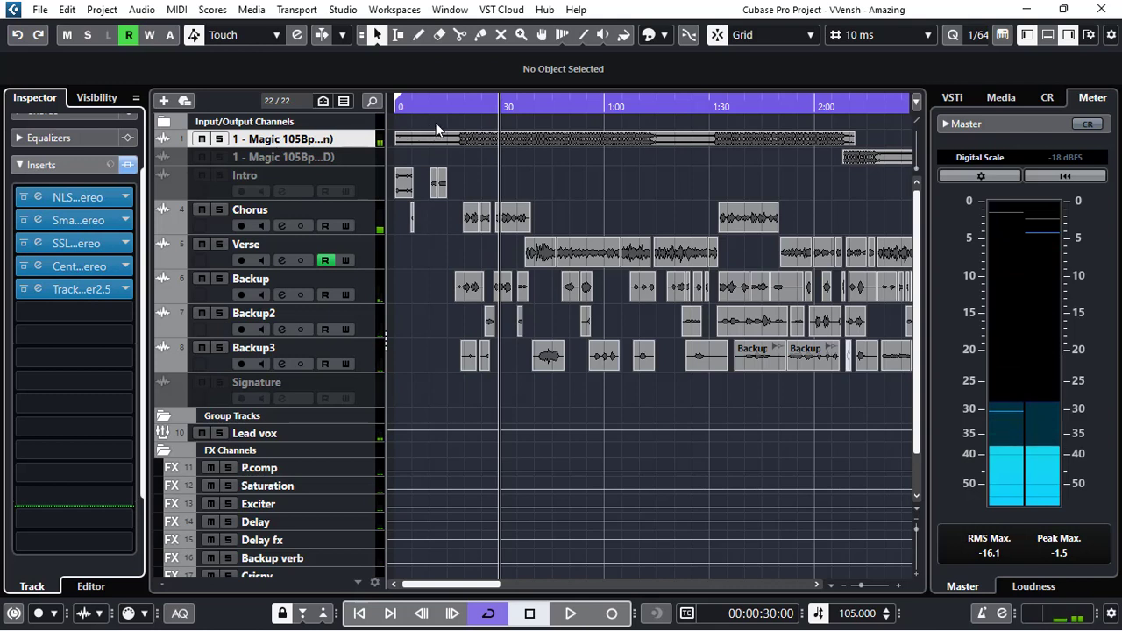
{"action": "left_click", "coordinate": [463, 108]}
{"action": "left_click", "coordinate": [457, 109]}
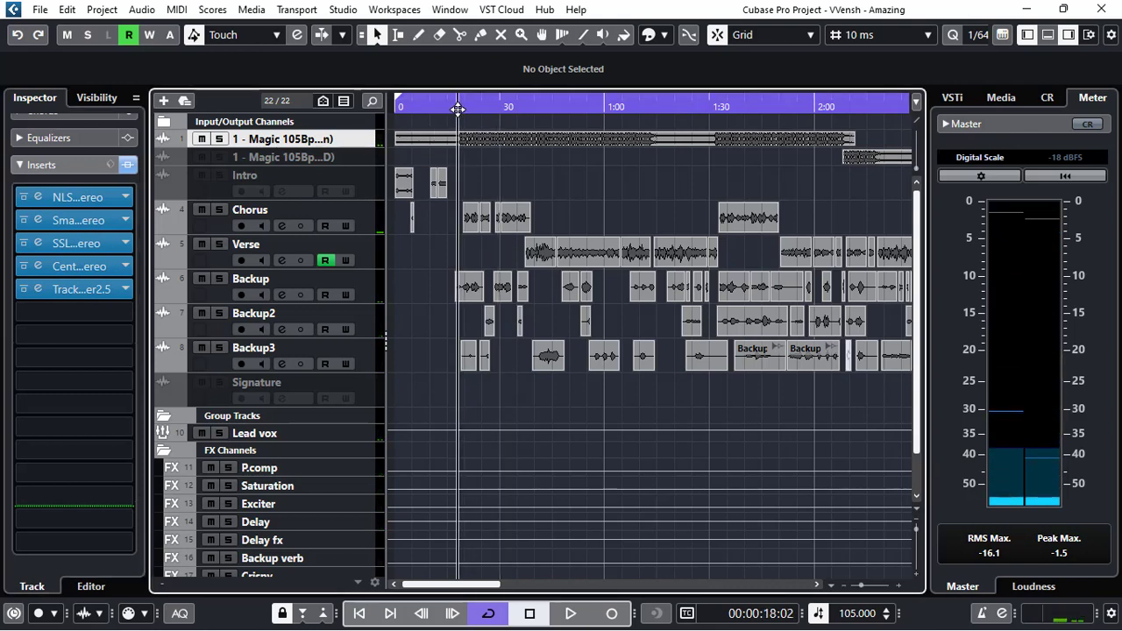
{"action": "key", "text": "space"}
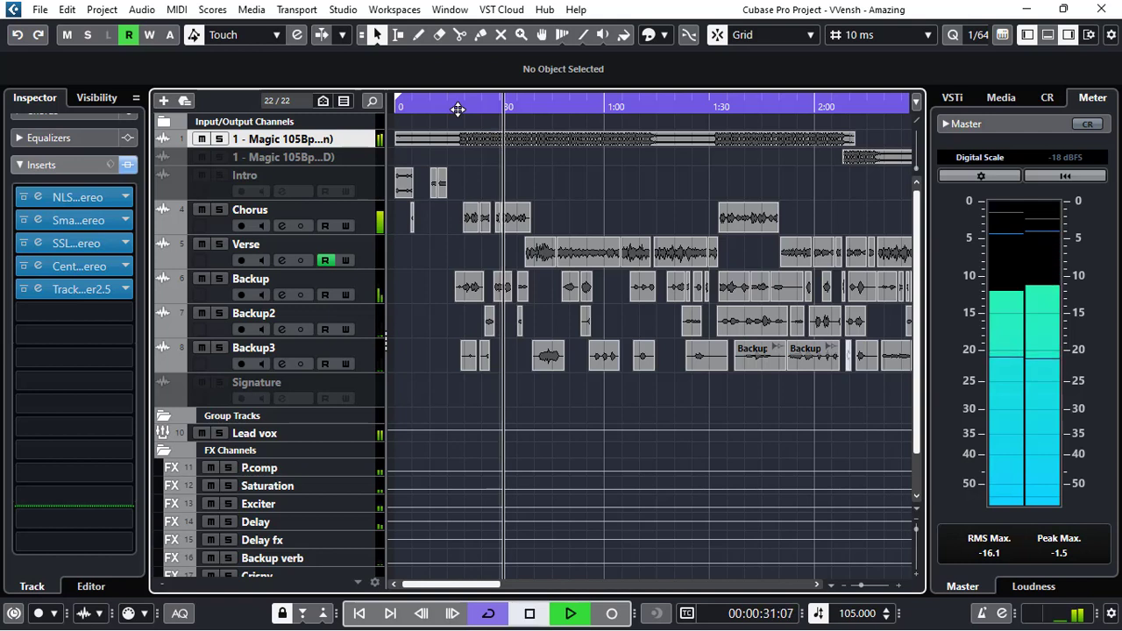
{"action": "key", "text": "space"}
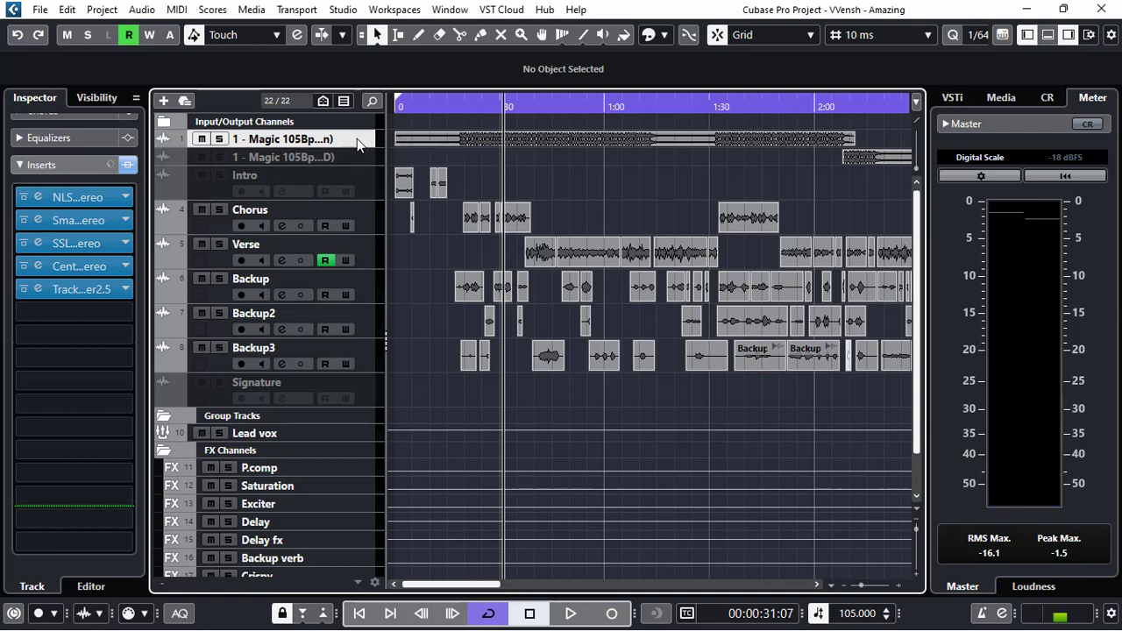
Open the NLS Buss insert on the Magic 105Bpm track and examine its trim setting
{"action": "left_click", "coordinate": [35, 197]}
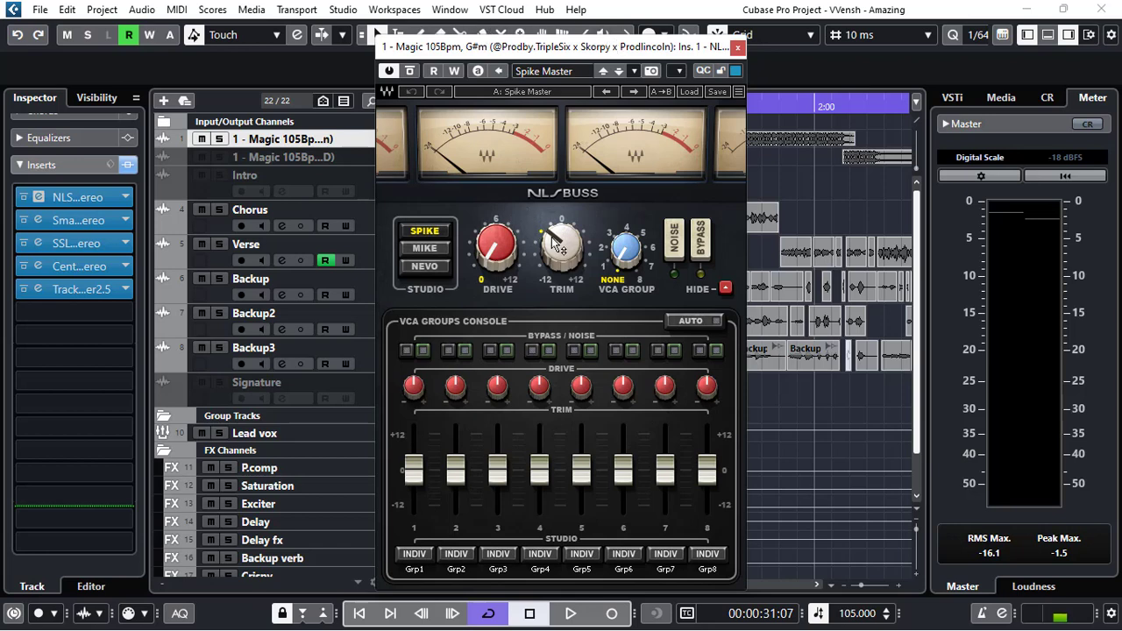
{"action": "left_click_drag", "start_coordinate": [559, 246], "coordinate": [560, 256]}
{"action": "mouse_move", "coordinate": [560, 258]}
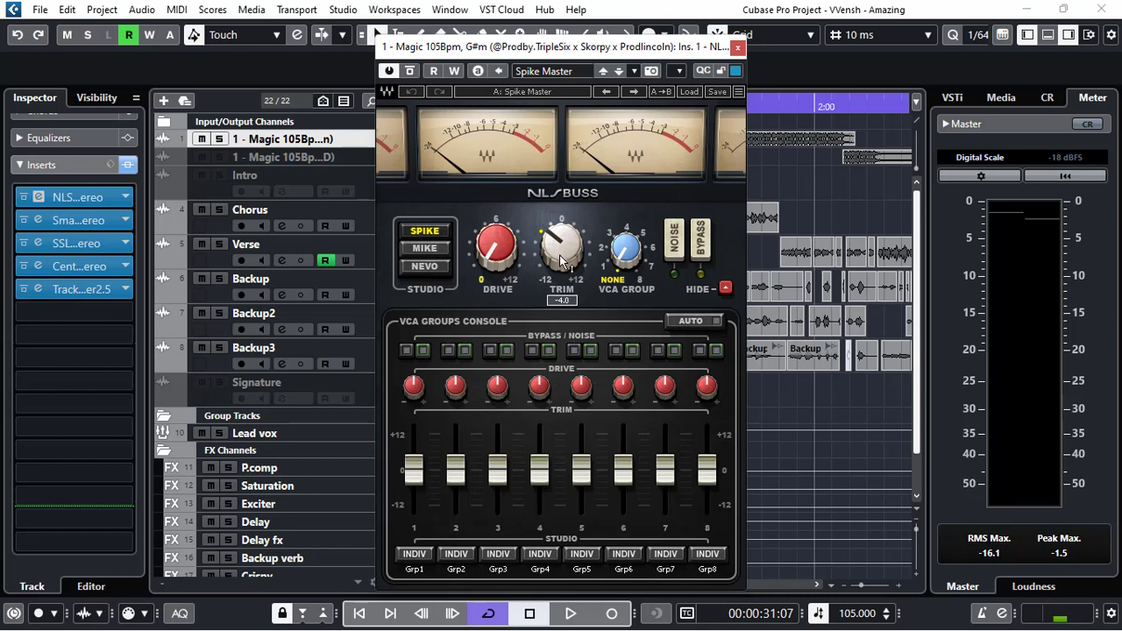
{"action": "left_click", "coordinate": [738, 46]}
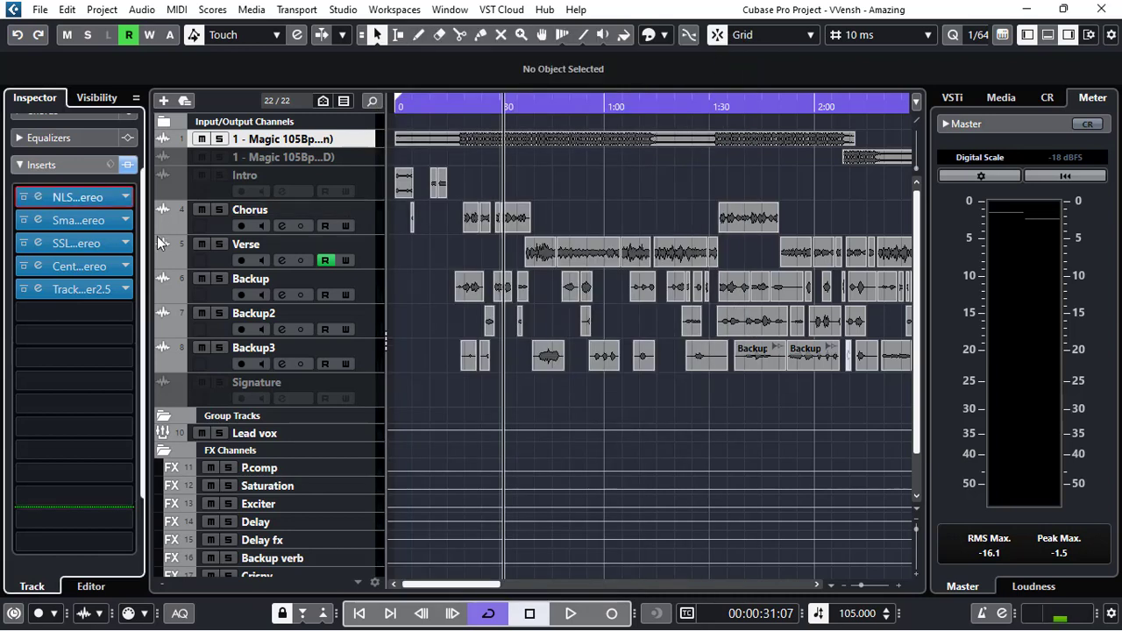
Open the Smack Attack insert and play from about 18 seconds, comparing the sound with the effect active and bypassed
{"action": "left_click", "coordinate": [31, 220]}
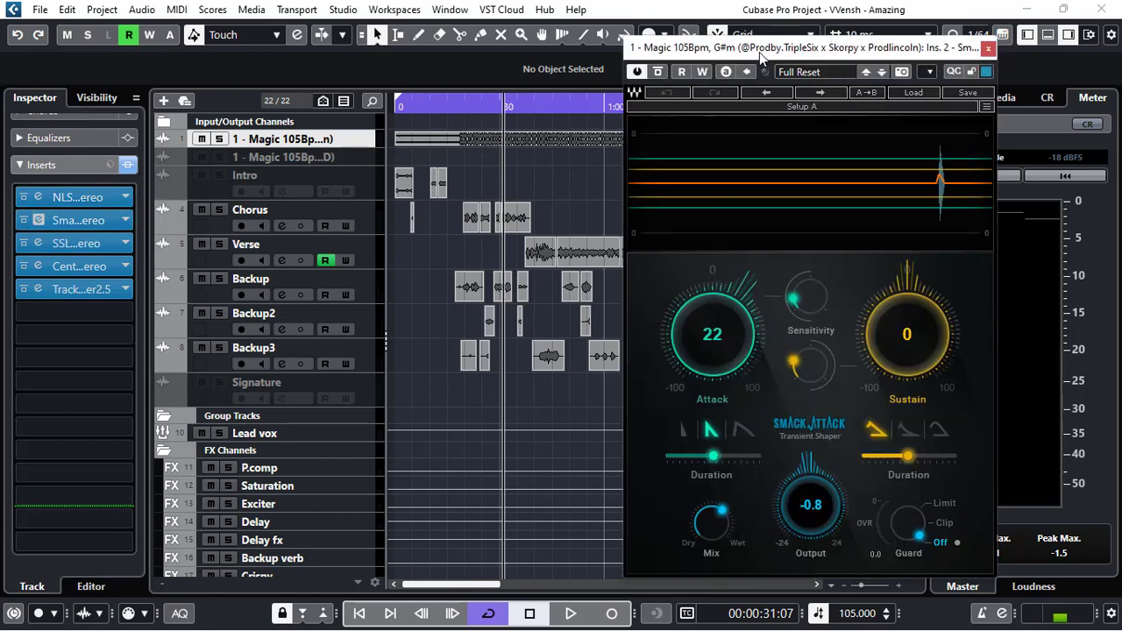
{"action": "left_click_drag", "start_coordinate": [762, 49], "coordinate": [710, 36]}
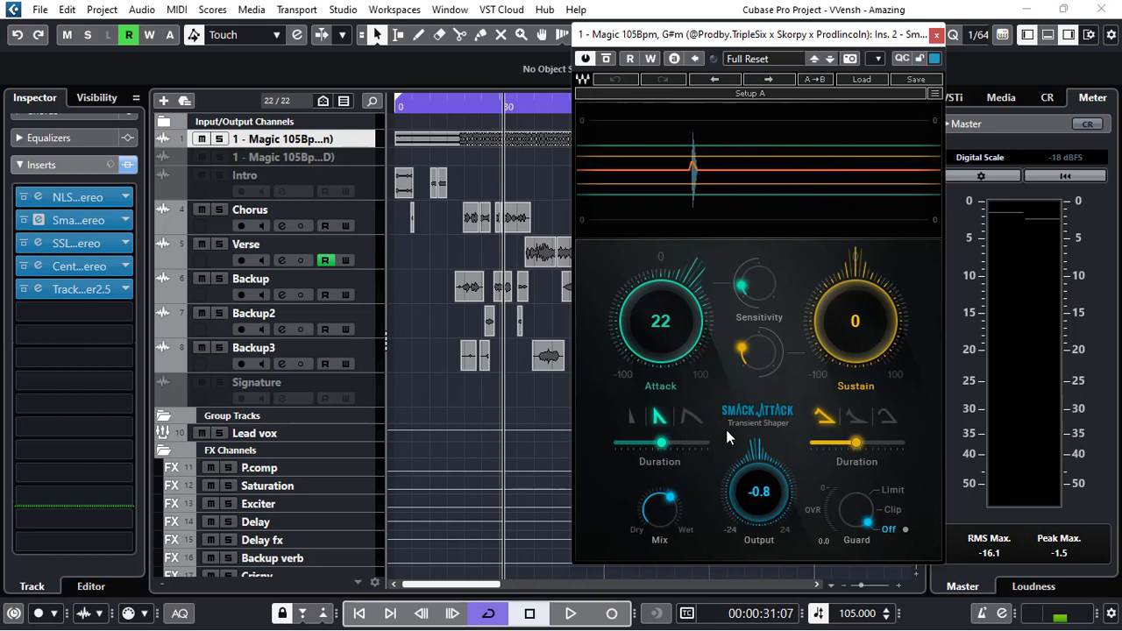
{"action": "left_click", "coordinate": [457, 107]}
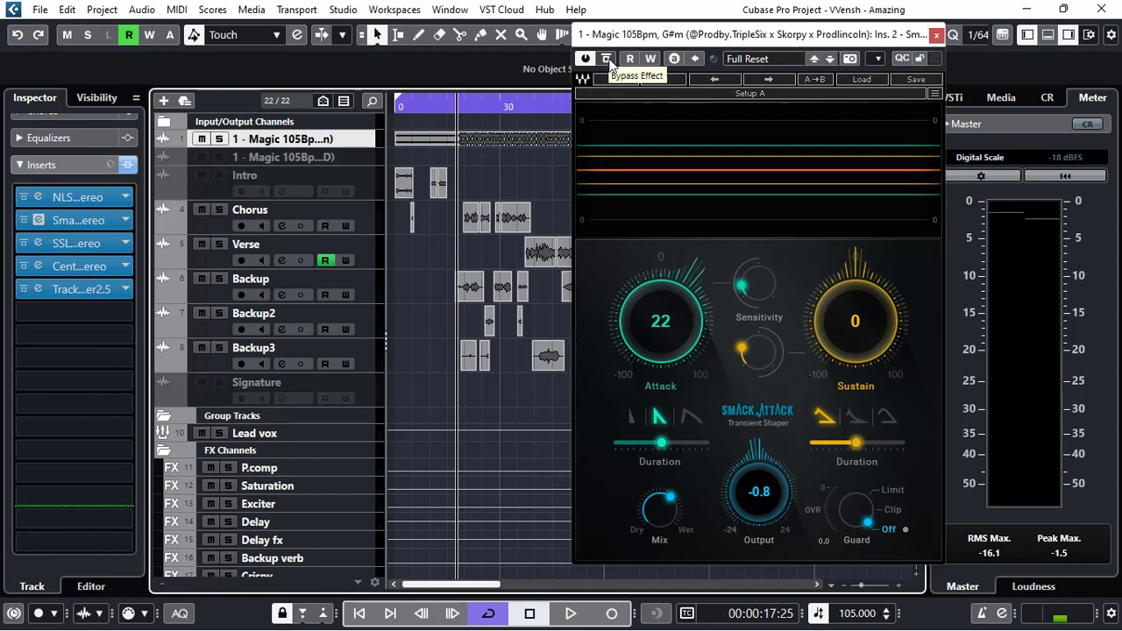
{"action": "key", "text": "space"}
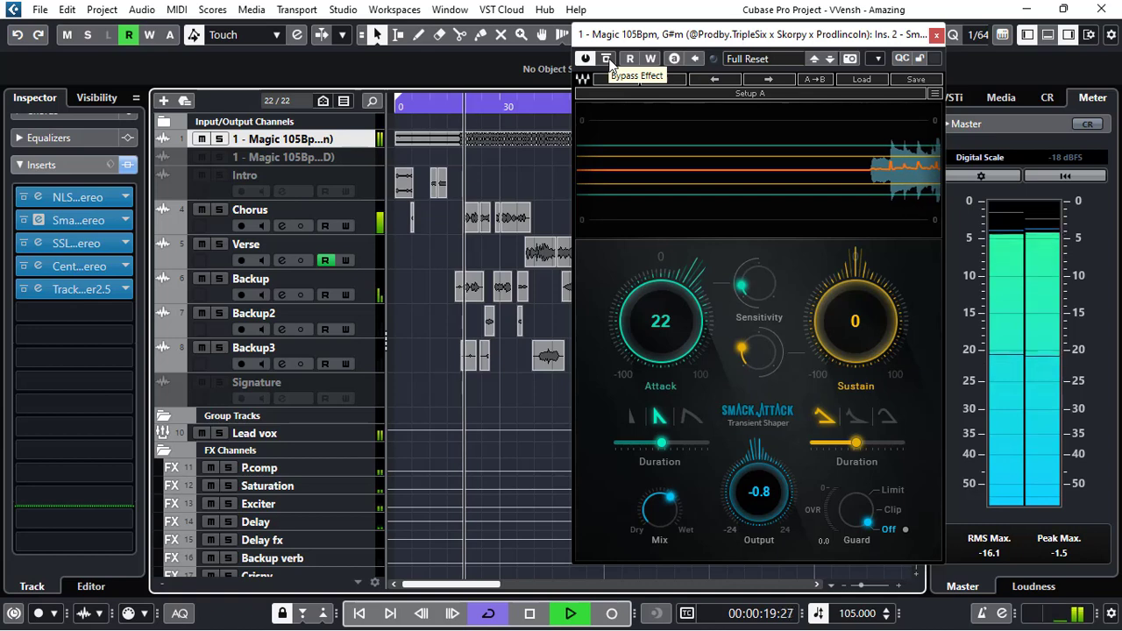
{"action": "left_click", "coordinate": [606, 60]}
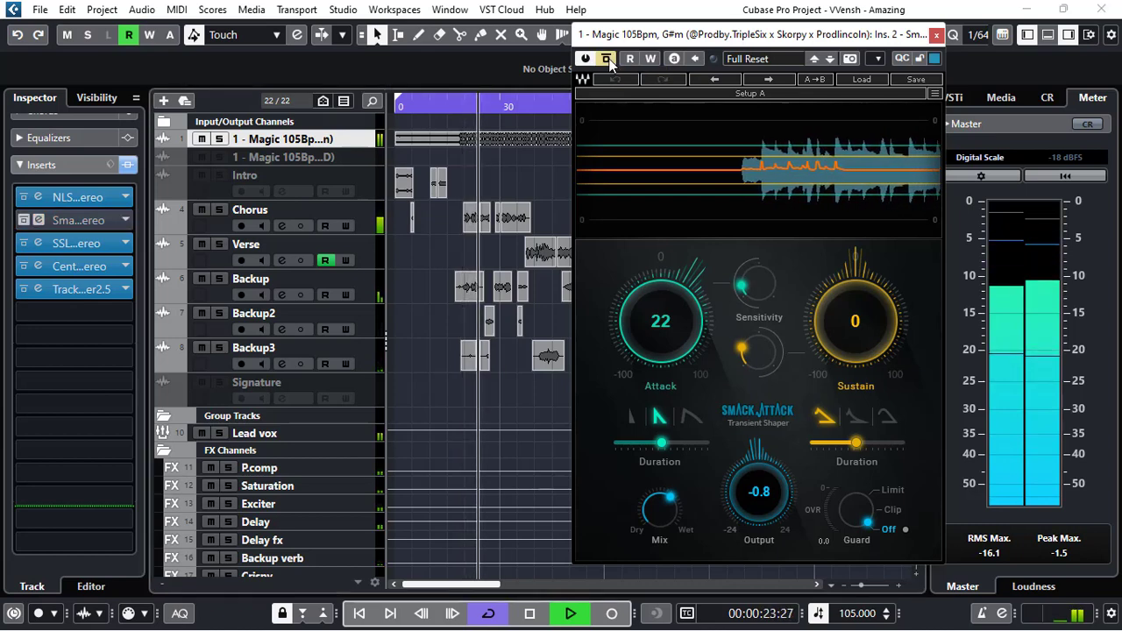
{"action": "left_click", "coordinate": [610, 61]}
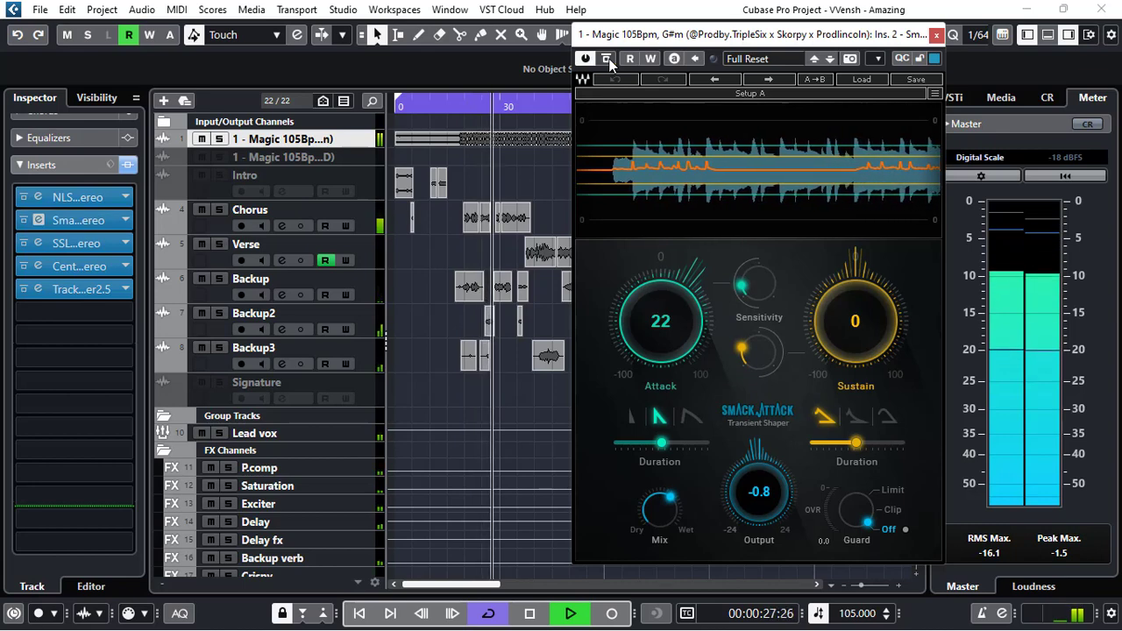
{"action": "left_click", "coordinate": [609, 62]}
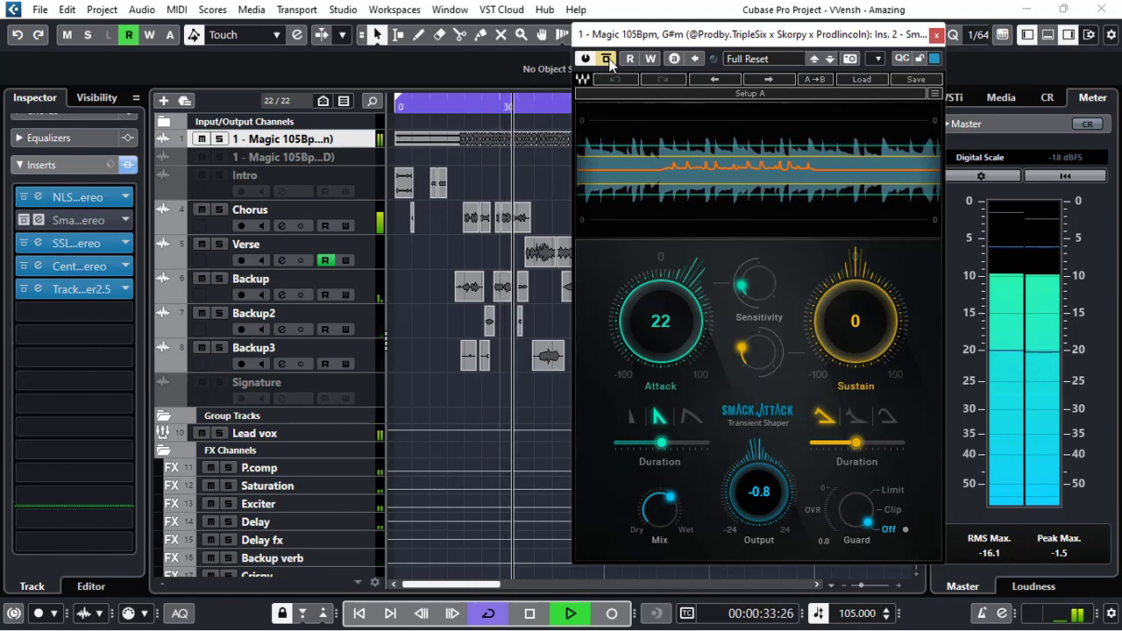
{"action": "left_click", "coordinate": [609, 62]}
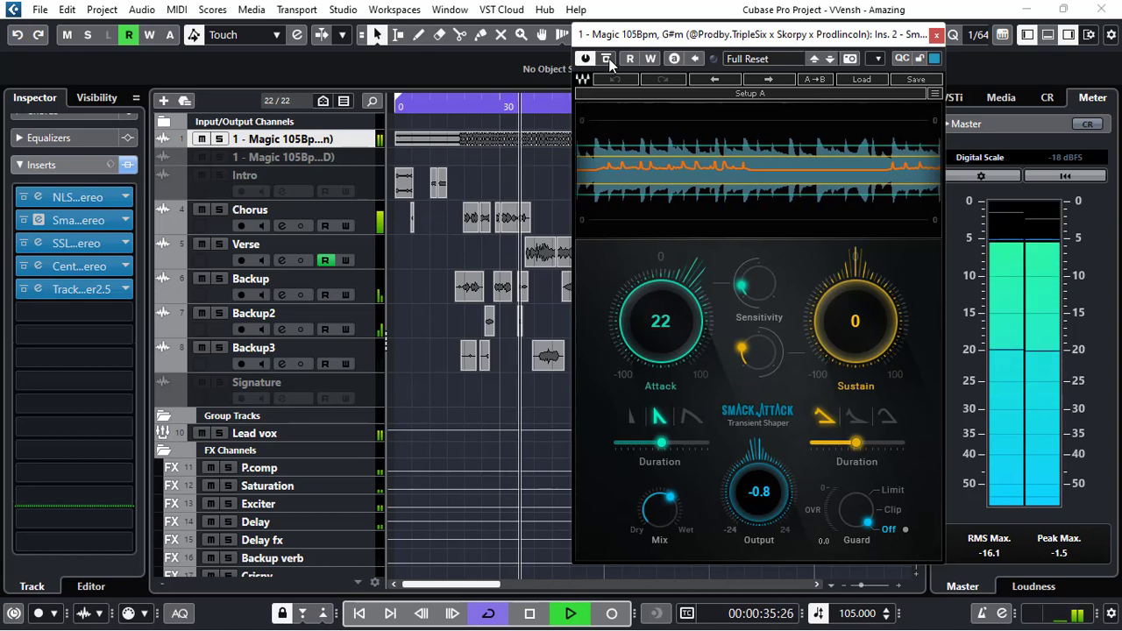
{"action": "key", "text": "space"}
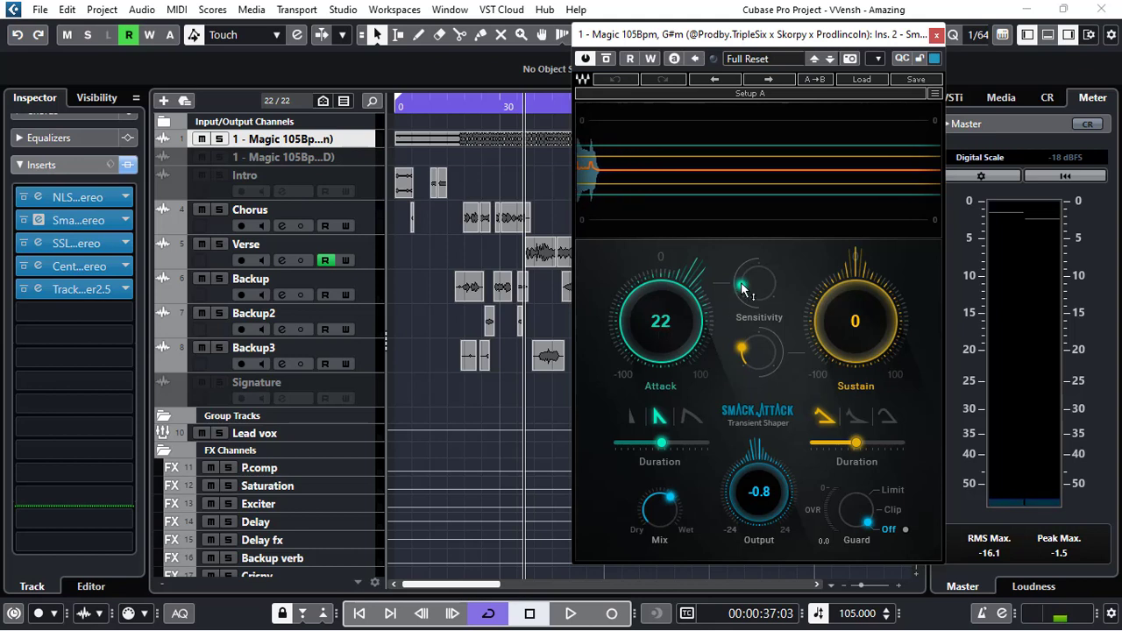
Examine Smack Attack's sensitivity and mix settings, and close the plugin
{"action": "mouse_move", "coordinate": [743, 295]}
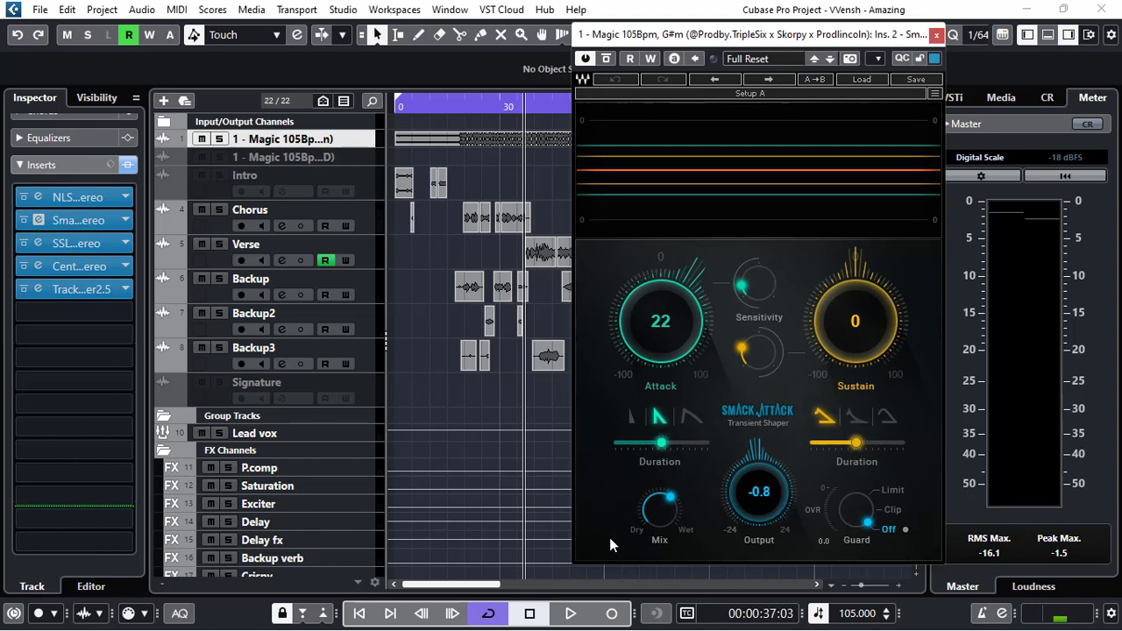
{"action": "mouse_move", "coordinate": [671, 499]}
{"action": "left_click", "coordinate": [935, 36]}
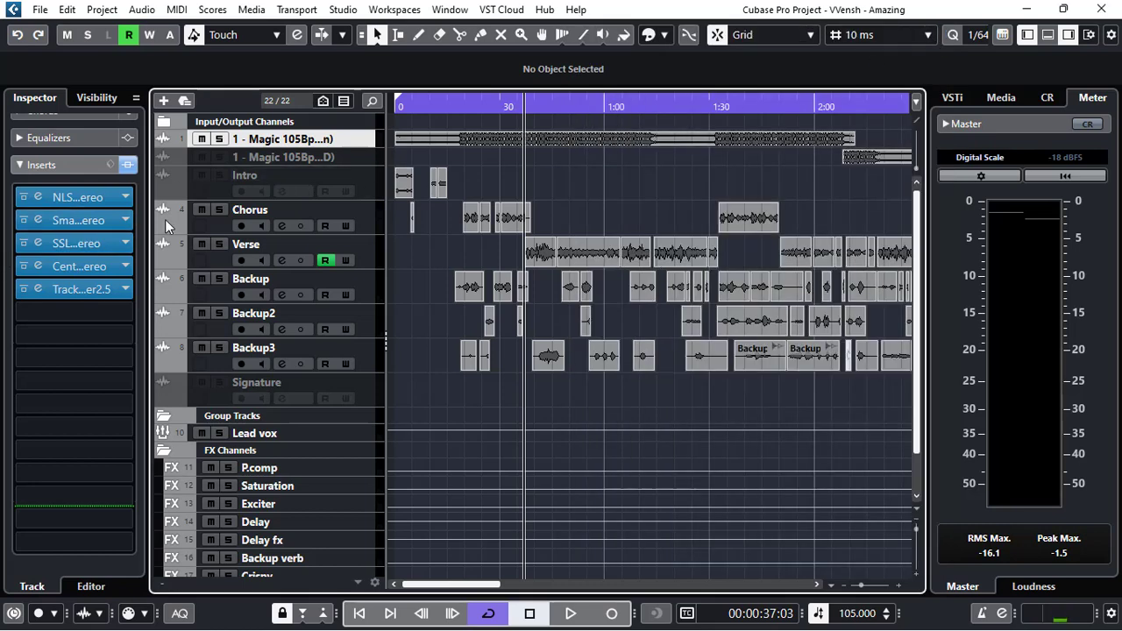
Open the SSLEQ insert on the Magic 105Bpm track and examine its low, low-mid and high-mid band settings
{"action": "left_click", "coordinate": [37, 244]}
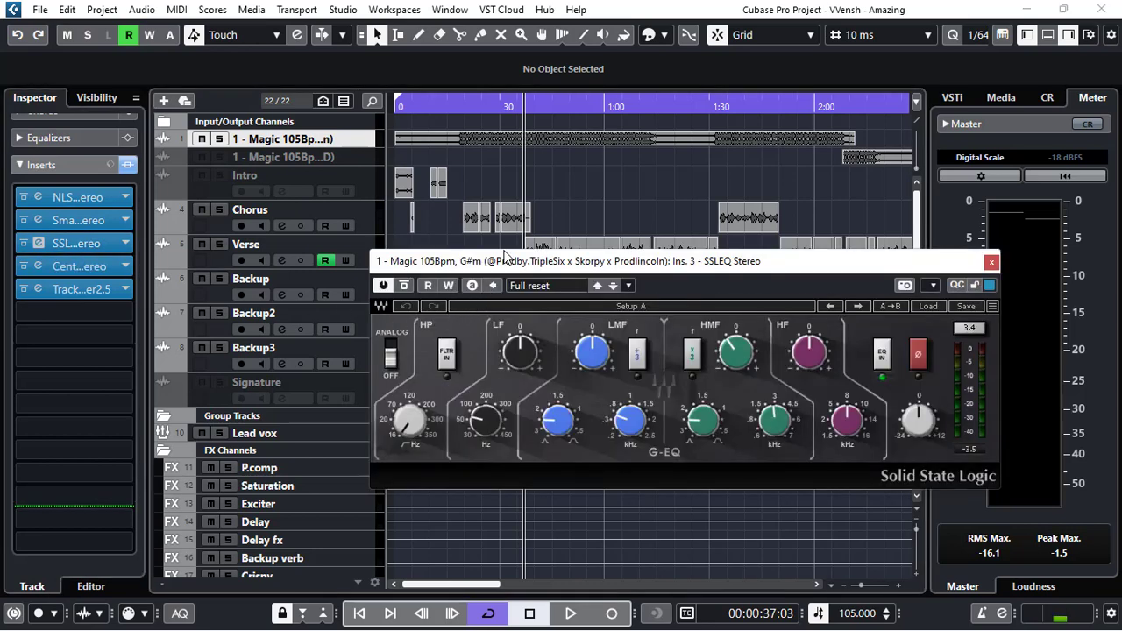
{"action": "left_click_drag", "start_coordinate": [505, 264], "coordinate": [505, 188]}
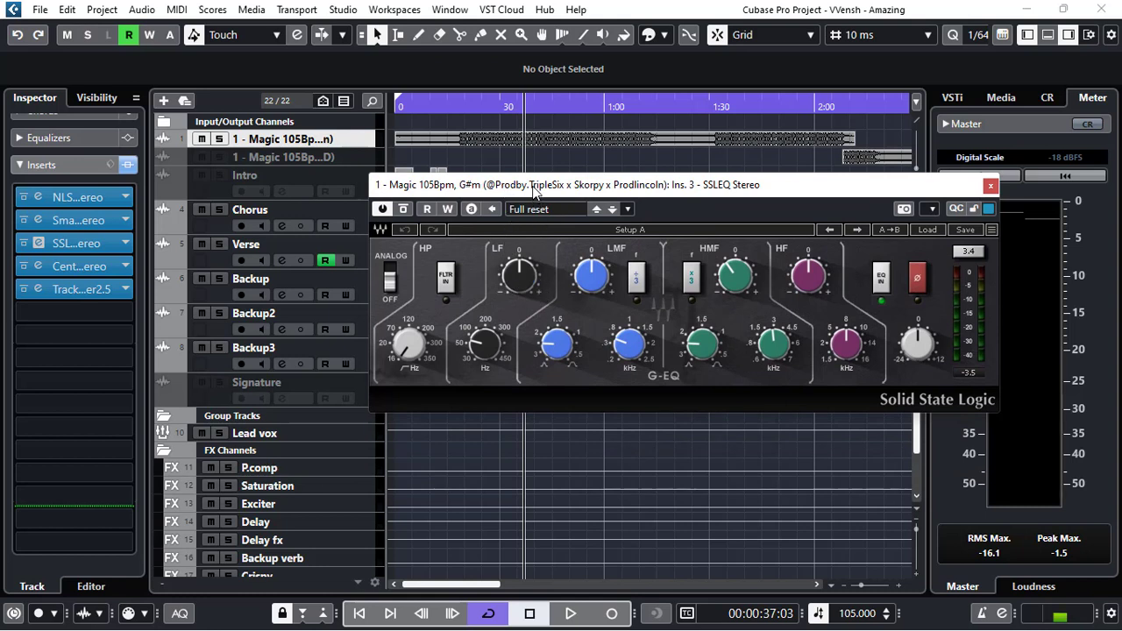
{"action": "left_click_drag", "start_coordinate": [534, 189], "coordinate": [533, 231]}
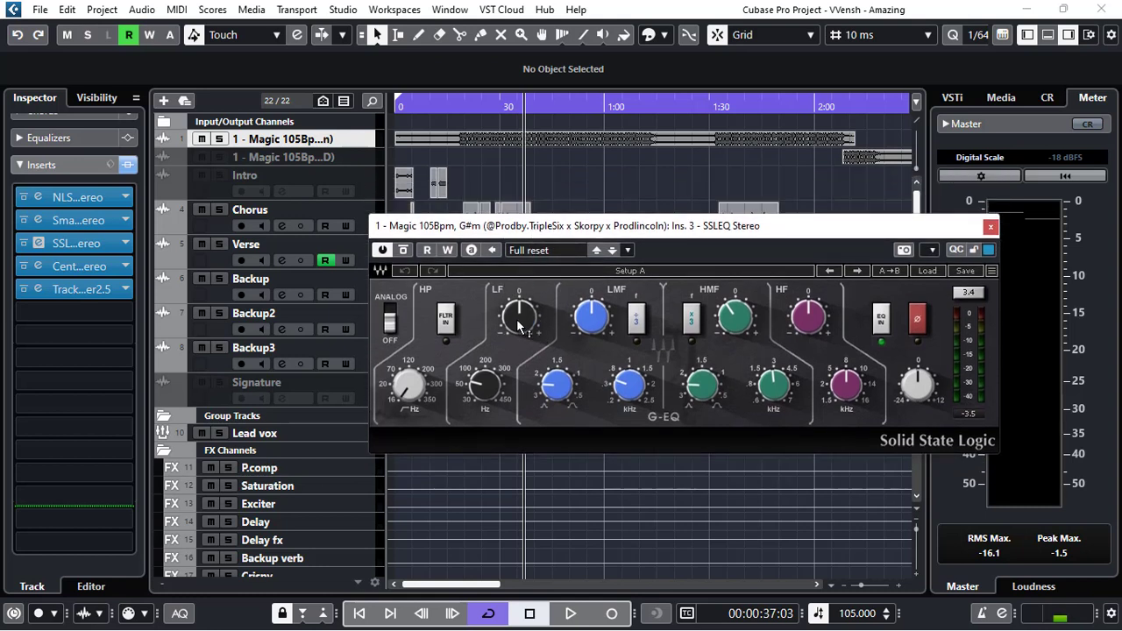
{"action": "mouse_move", "coordinate": [571, 376]}
{"action": "mouse_move", "coordinate": [629, 385]}
{"action": "mouse_move", "coordinate": [700, 394]}
{"action": "mouse_move", "coordinate": [733, 318]}
{"action": "left_click", "coordinate": [990, 230]}
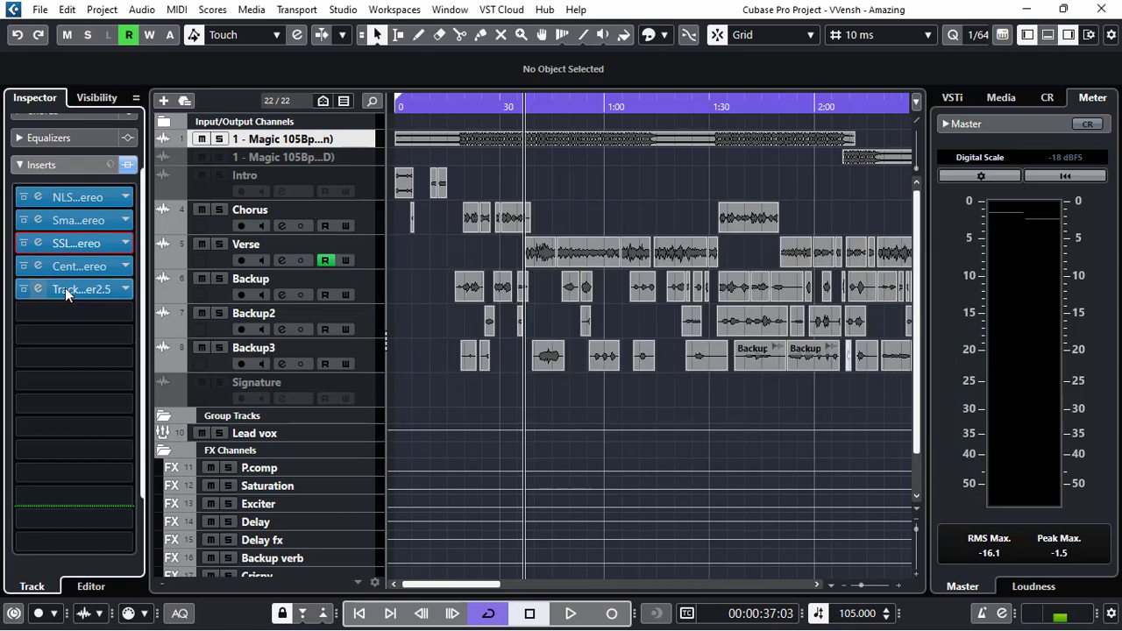
Reopen the SSLEQ insert and play from about 18 seconds, comparing the beat with the EQ active and bypassed
{"action": "left_click", "coordinate": [37, 266]}
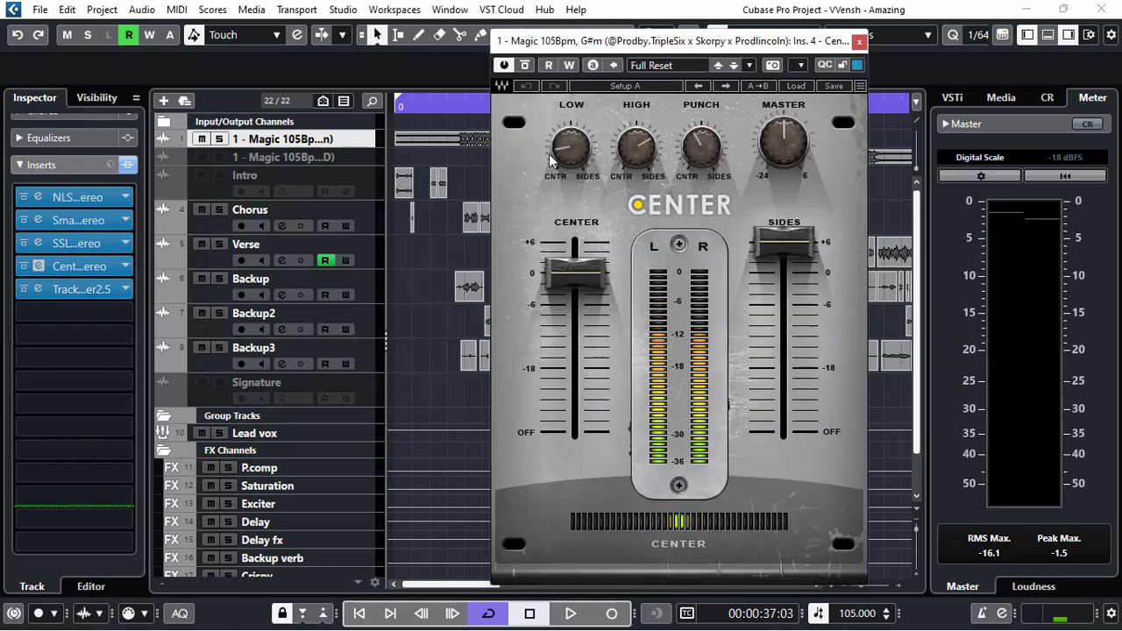
{"action": "left_click", "coordinate": [859, 41]}
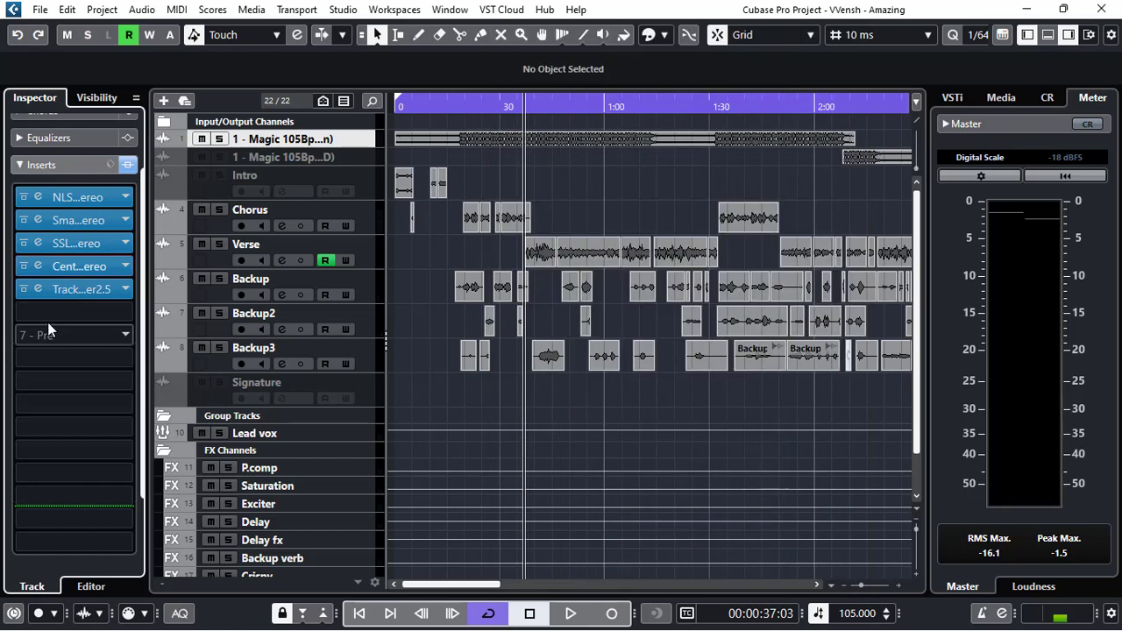
{"action": "left_click", "coordinate": [38, 245]}
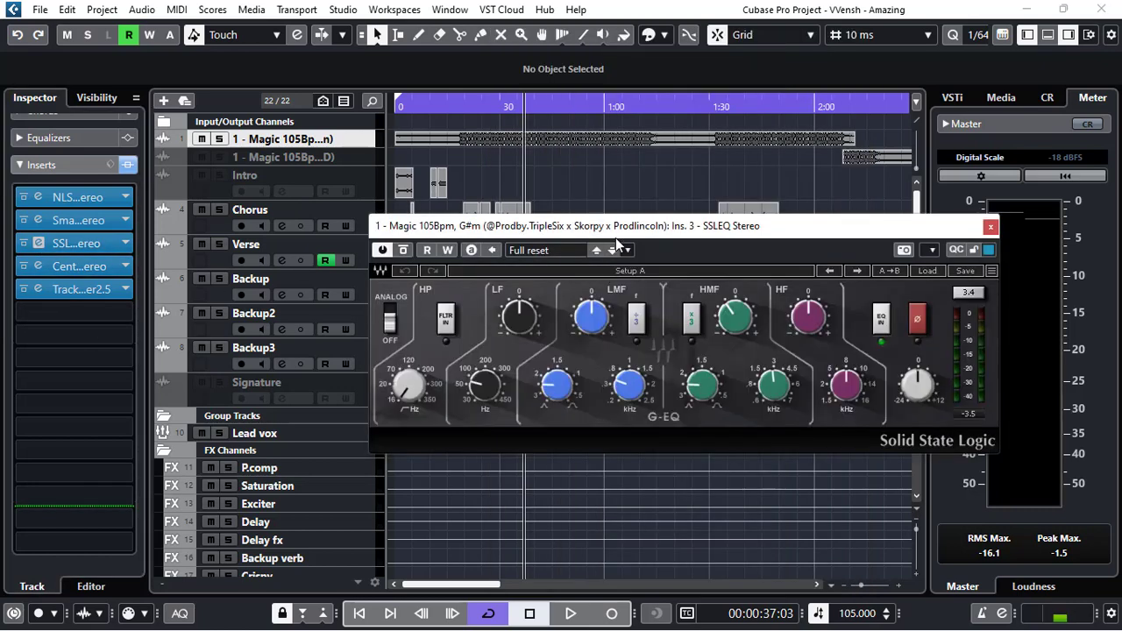
{"action": "left_click", "coordinate": [459, 106]}
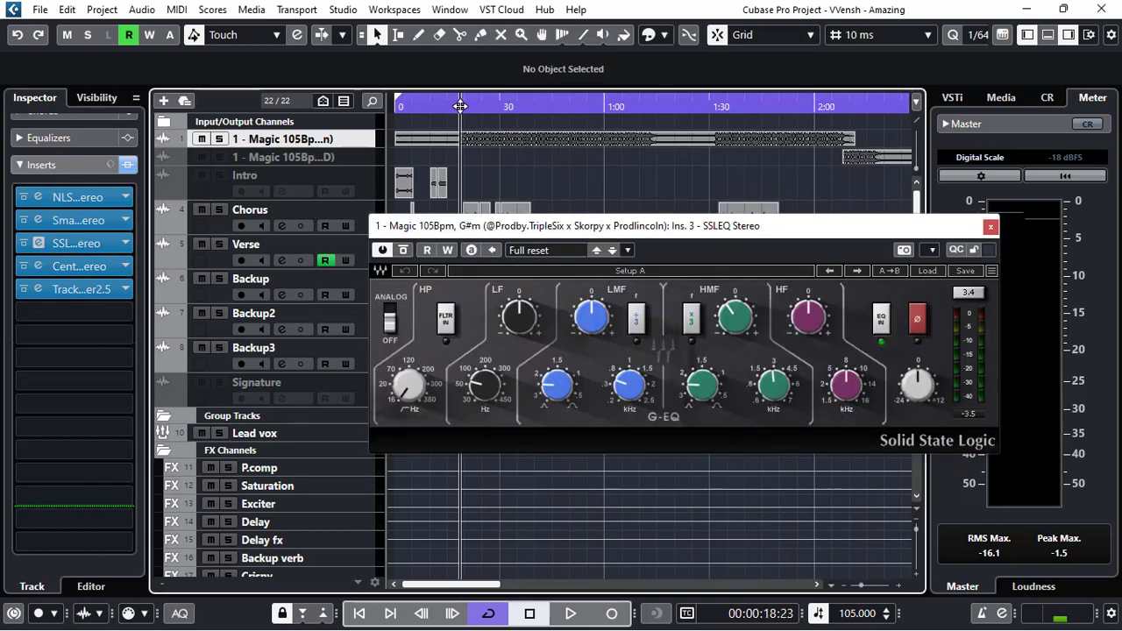
{"action": "key", "text": "space"}
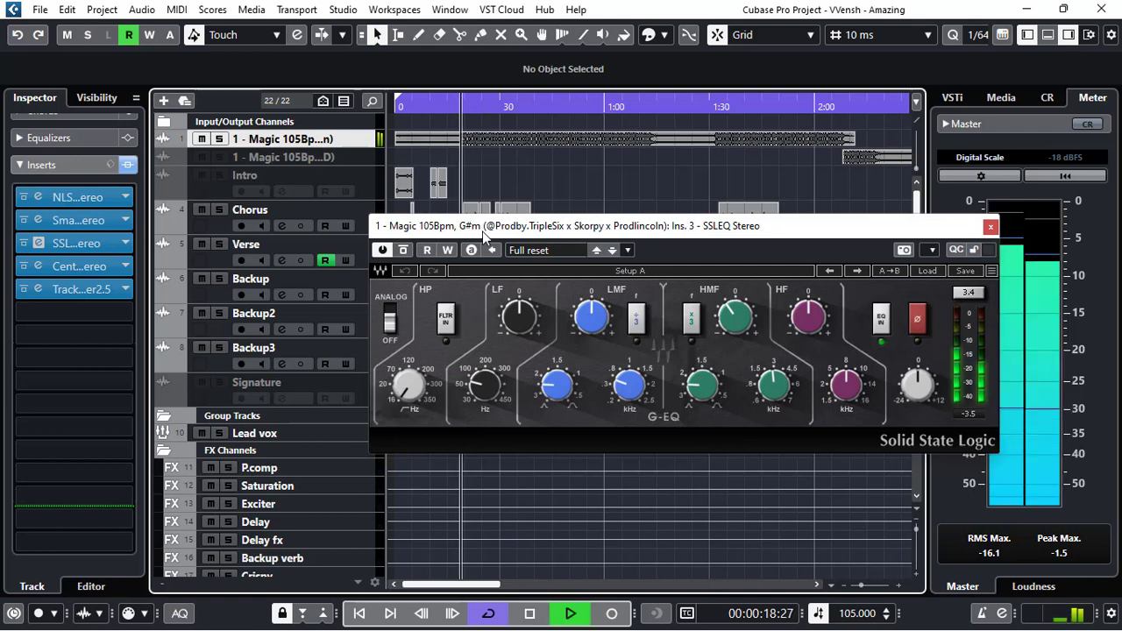
{"action": "left_click", "coordinate": [404, 252]}
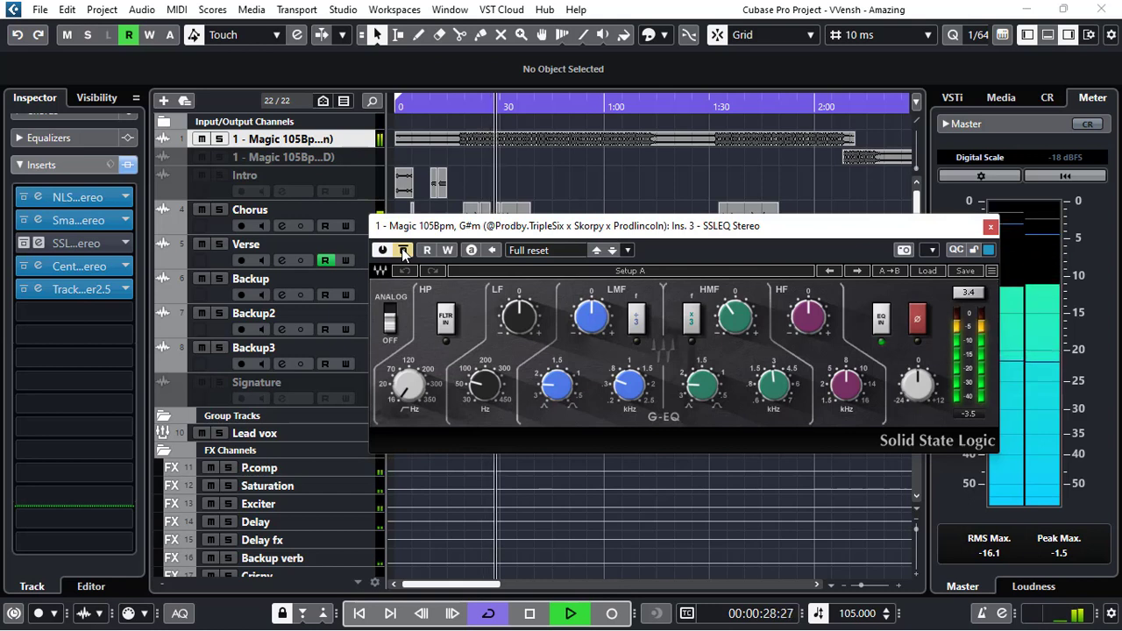
{"action": "left_click", "coordinate": [403, 251]}
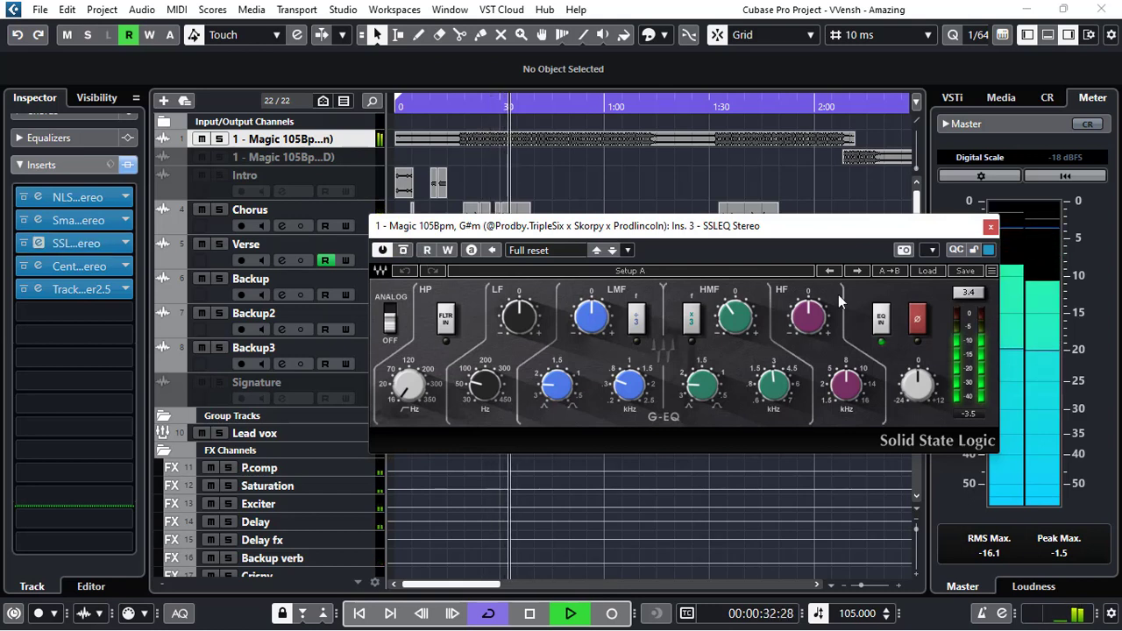
{"action": "key", "text": "space"}
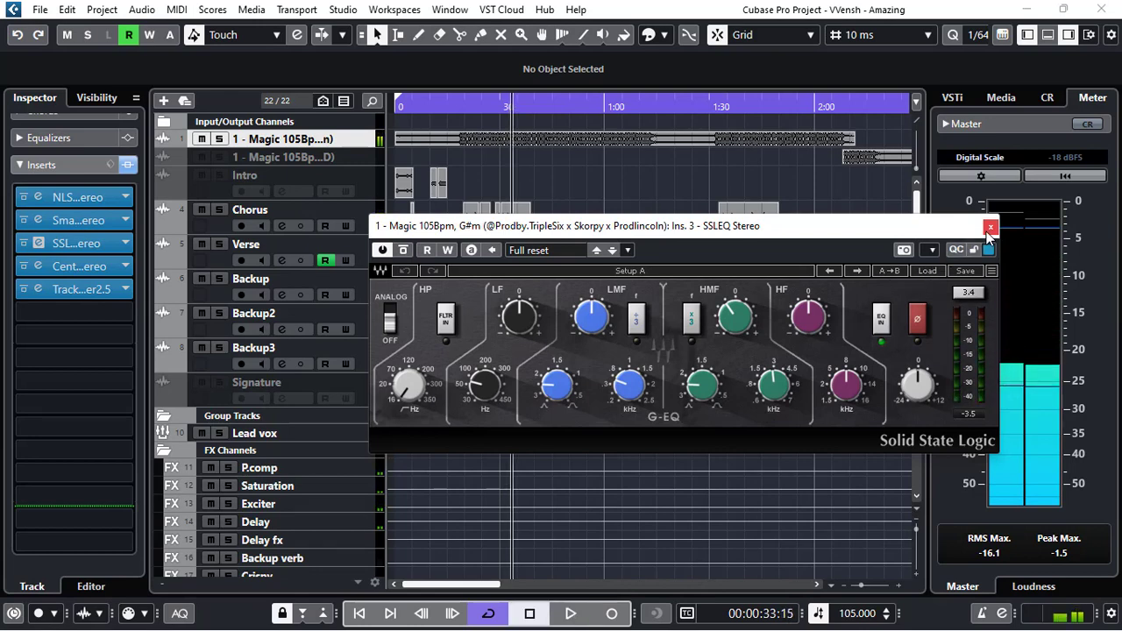
{"action": "left_click", "coordinate": [990, 229]}
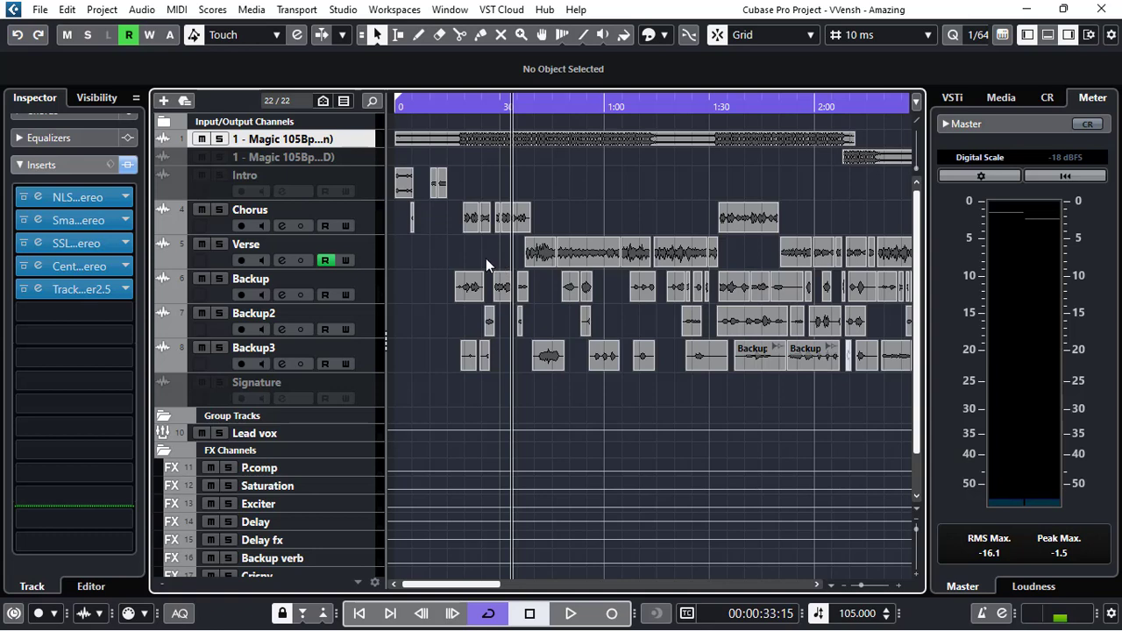
Open the Center insert on the Magic 105Bpm track and examine its sides, center, low and punch settings
{"action": "left_click", "coordinate": [37, 269]}
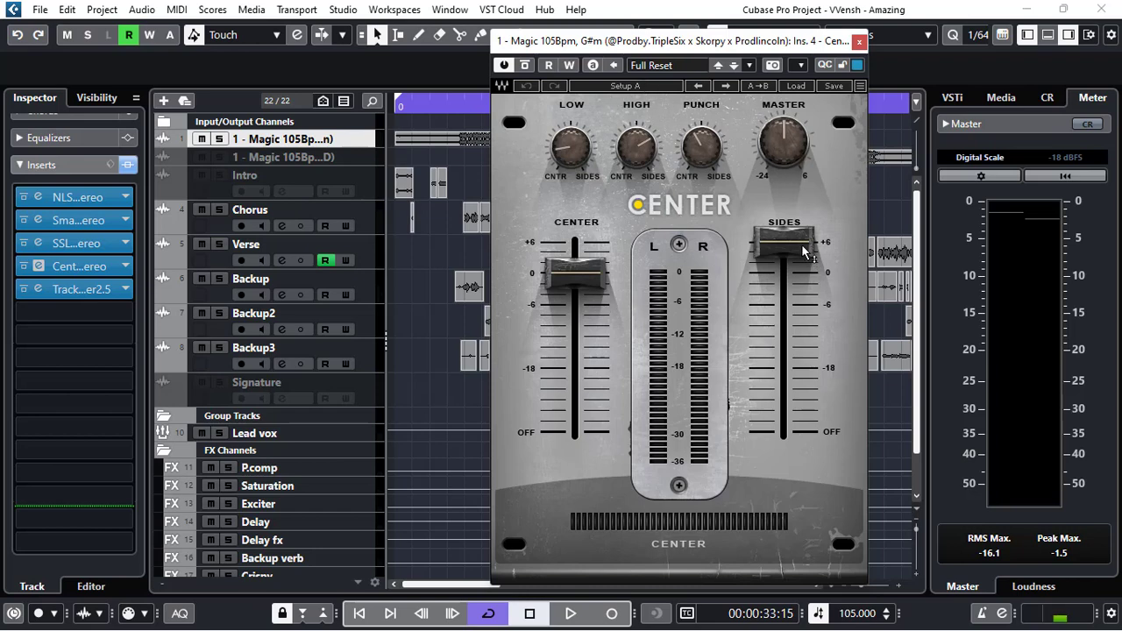
{"action": "mouse_move", "coordinate": [800, 249]}
{"action": "mouse_move", "coordinate": [581, 275]}
{"action": "left_click_drag", "start_coordinate": [581, 42], "coordinate": [613, 92]}
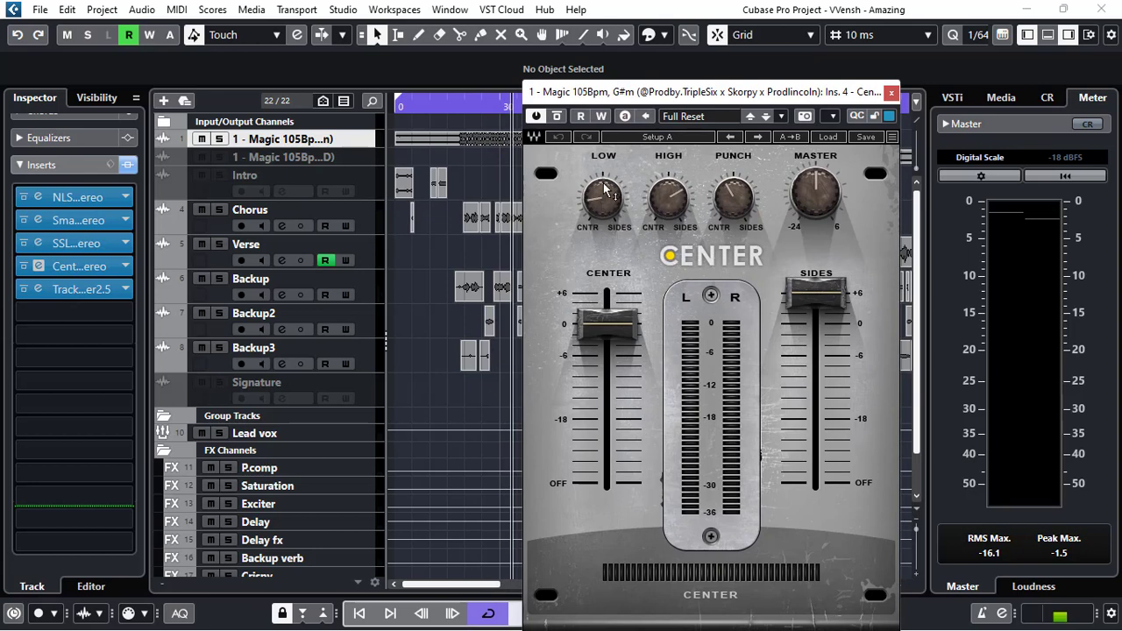
{"action": "mouse_move", "coordinate": [608, 196]}
{"action": "mouse_move", "coordinate": [735, 200]}
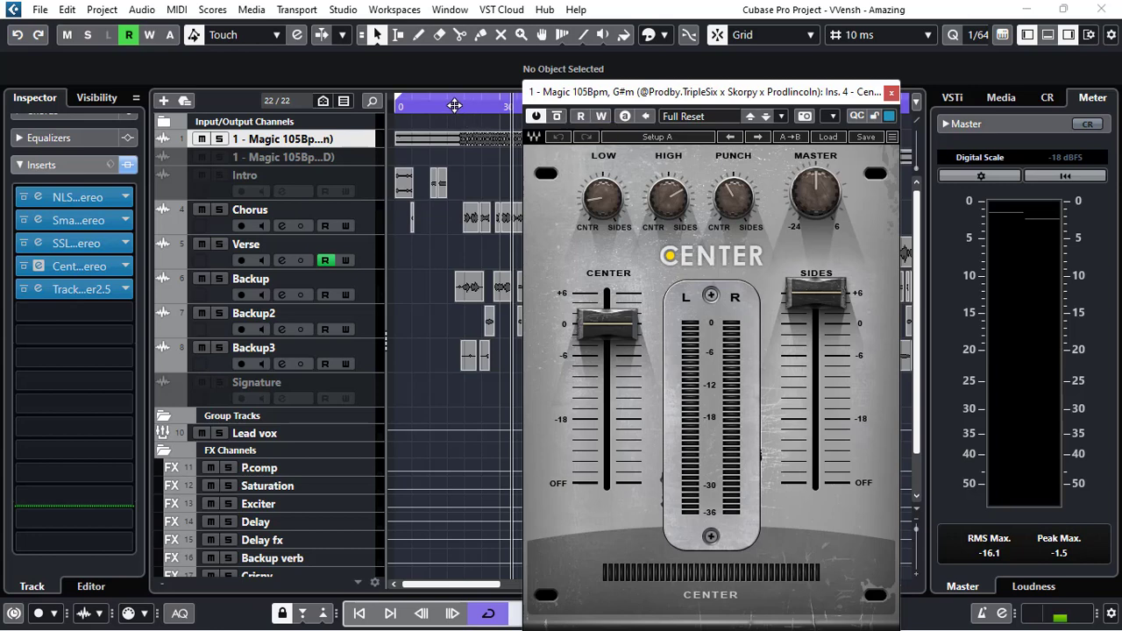
Play from about 18 seconds, comparing the beat with Center bypassed and active, and close the plugin
{"action": "left_click", "coordinate": [460, 106]}
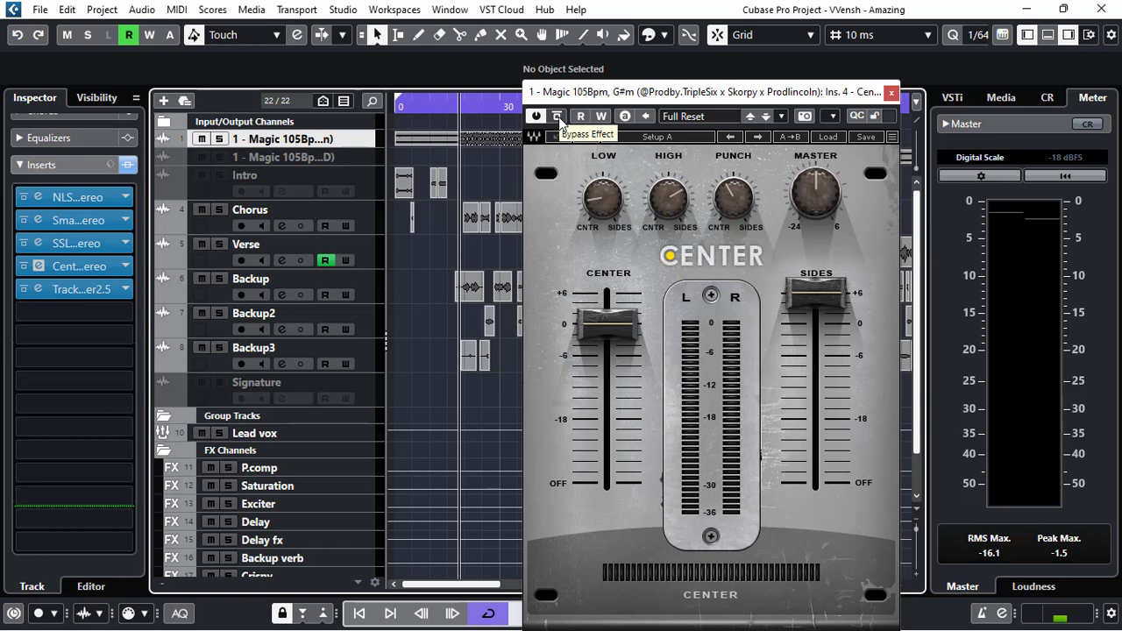
{"action": "key", "text": "space"}
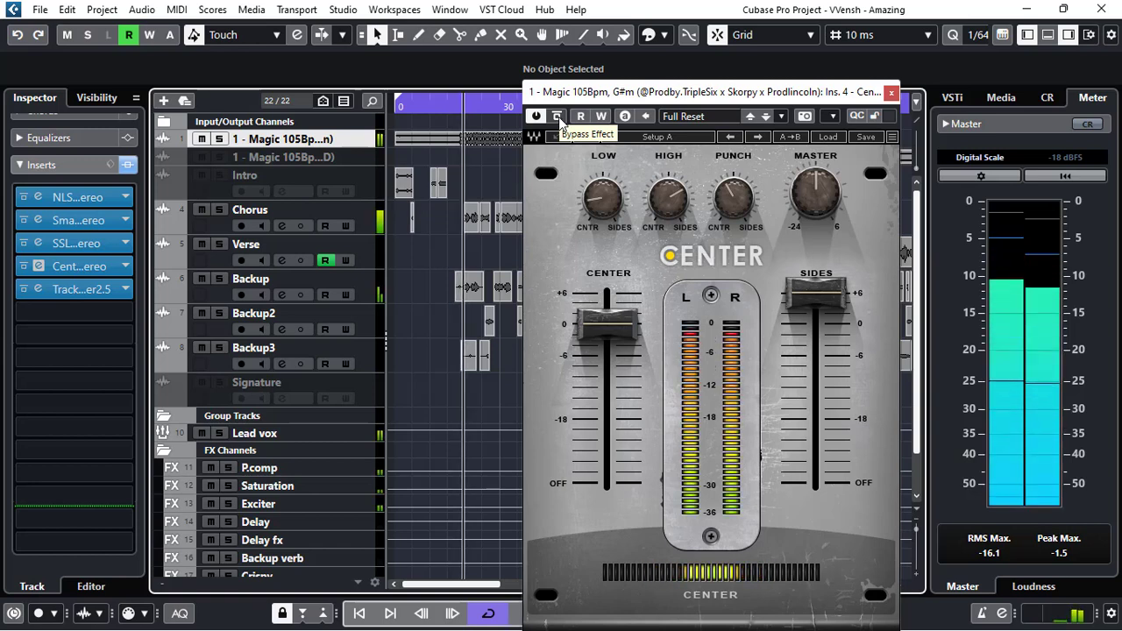
{"action": "left_click", "coordinate": [558, 117]}
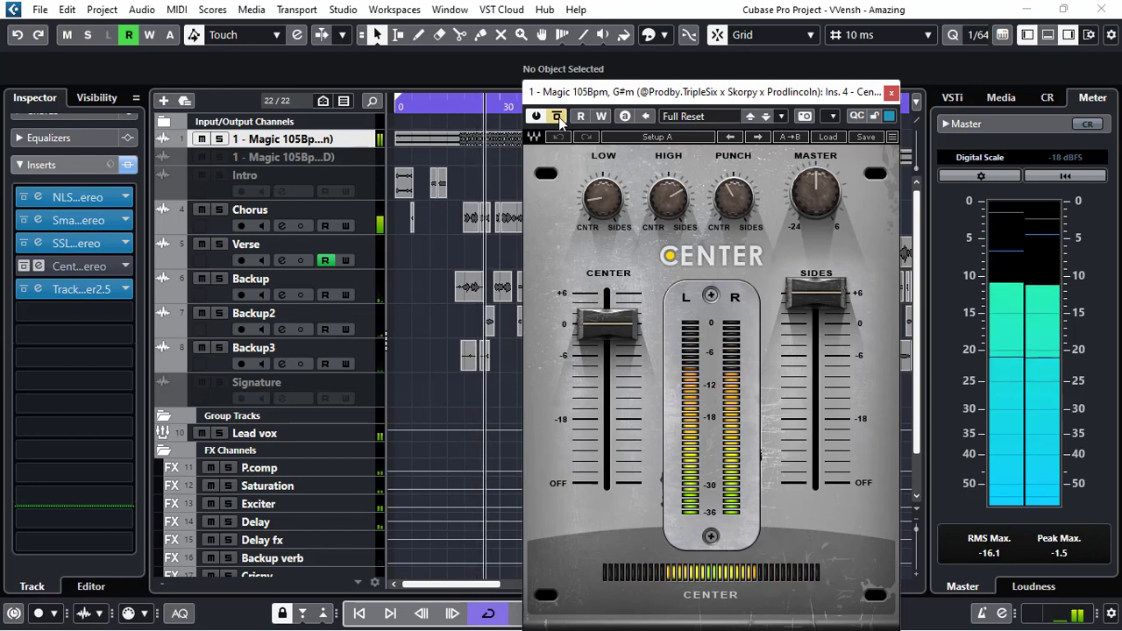
{"action": "left_click", "coordinate": [558, 118]}
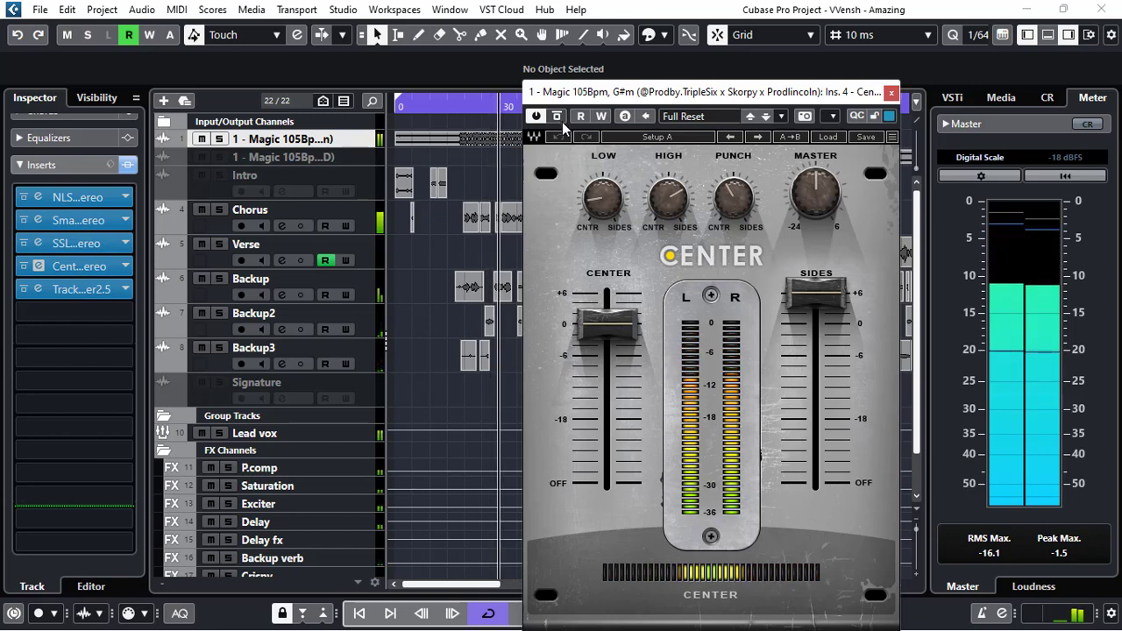
{"action": "left_click", "coordinate": [891, 92]}
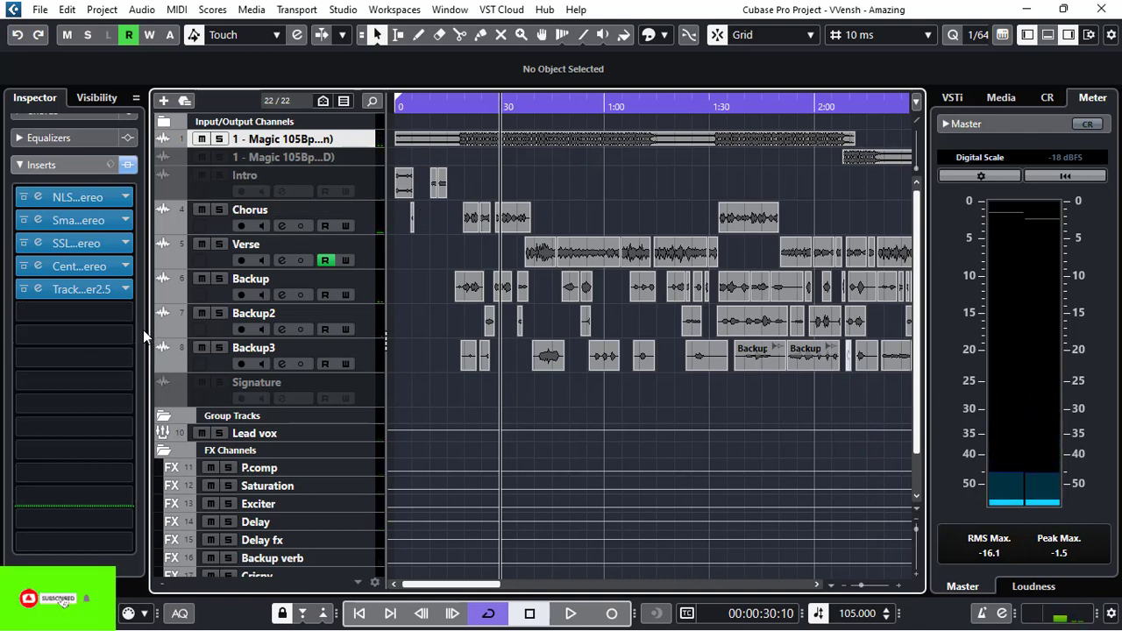
Open the Trackspacer 2.5 insert on the Magic 105Bpm track and examine its amount setting
{"action": "left_click", "coordinate": [39, 291]}
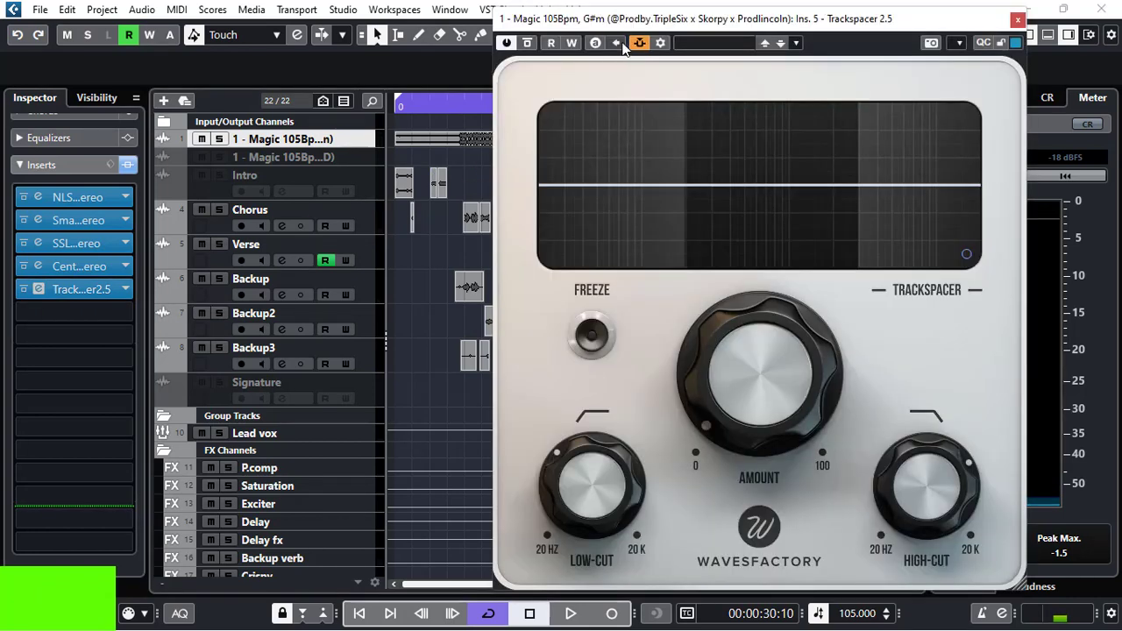
{"action": "left_click_drag", "start_coordinate": [741, 24], "coordinate": [690, 25]}
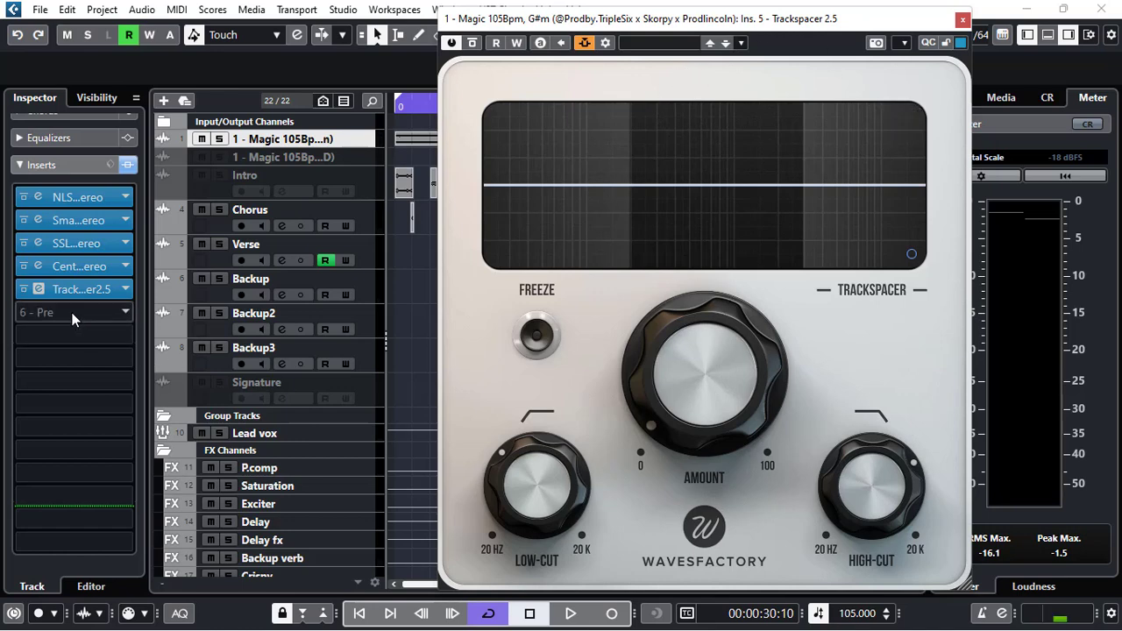
{"action": "left_click_drag", "start_coordinate": [701, 31], "coordinate": [672, 29]}
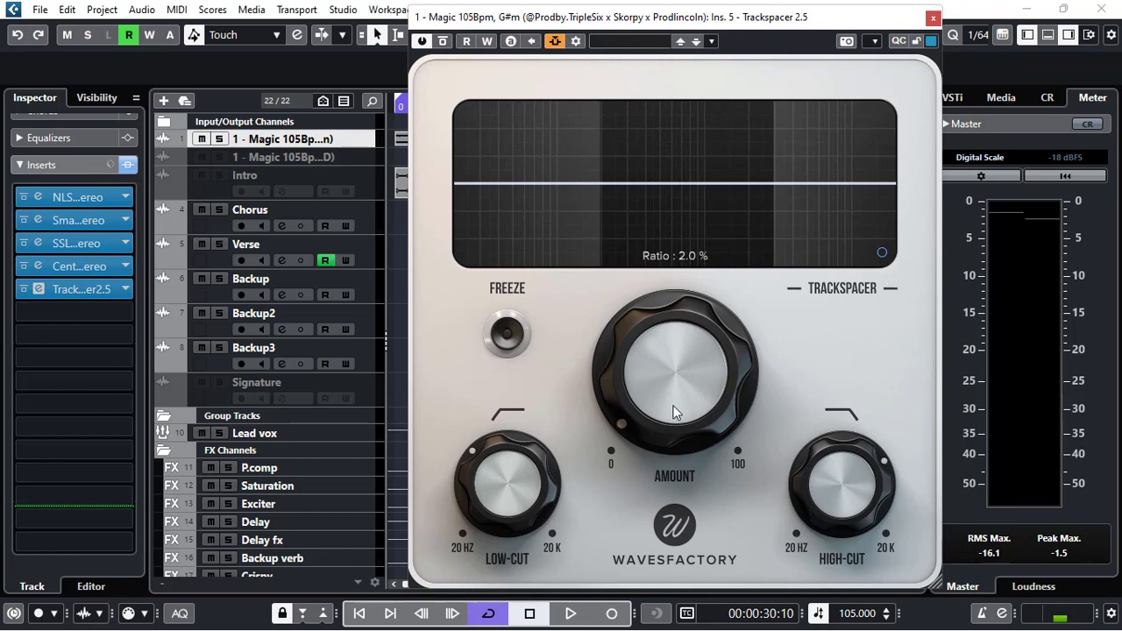
Add Chorus as a side-chain source in Trackspacer's side-chain routing, remove it again, and close the routing settings
{"action": "left_click", "coordinate": [576, 41]}
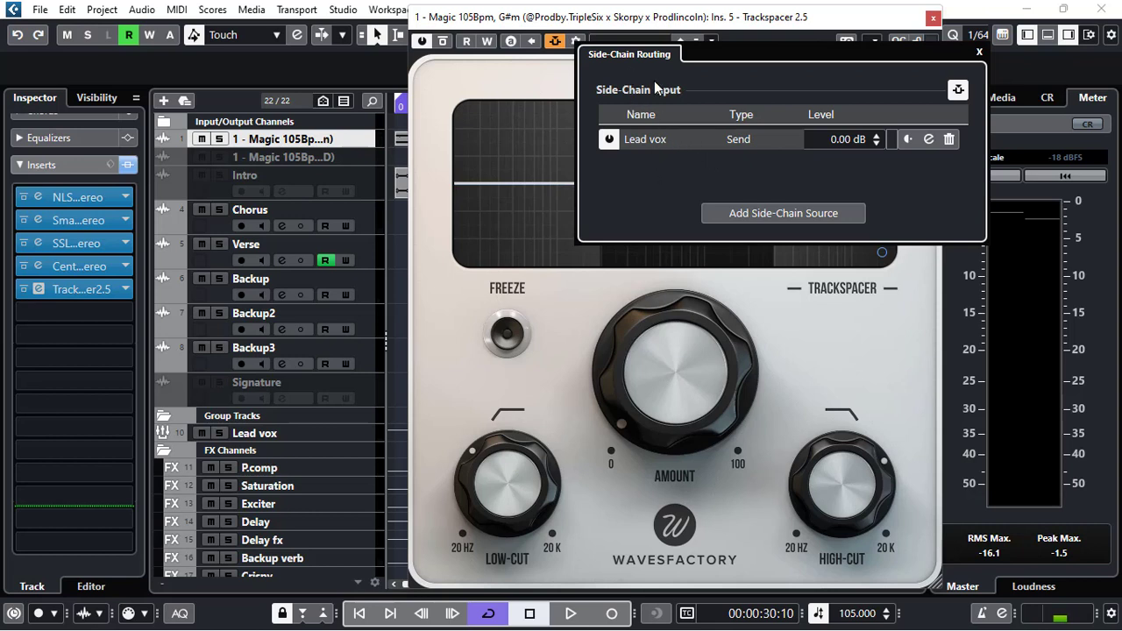
{"action": "left_click", "coordinate": [790, 213]}
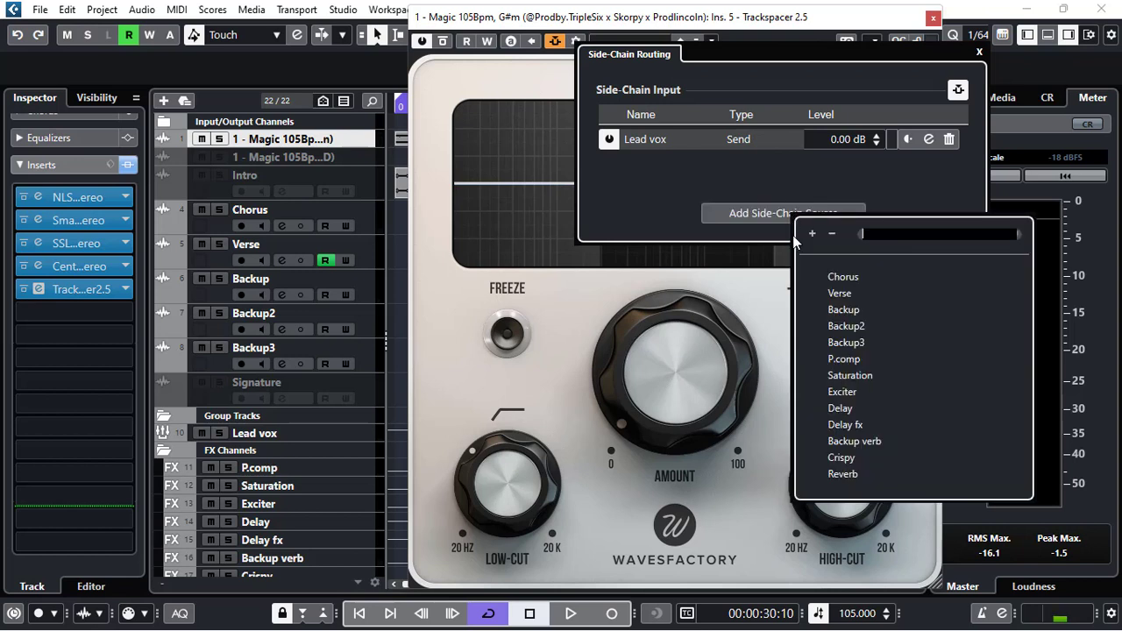
{"action": "left_click", "coordinate": [842, 278]}
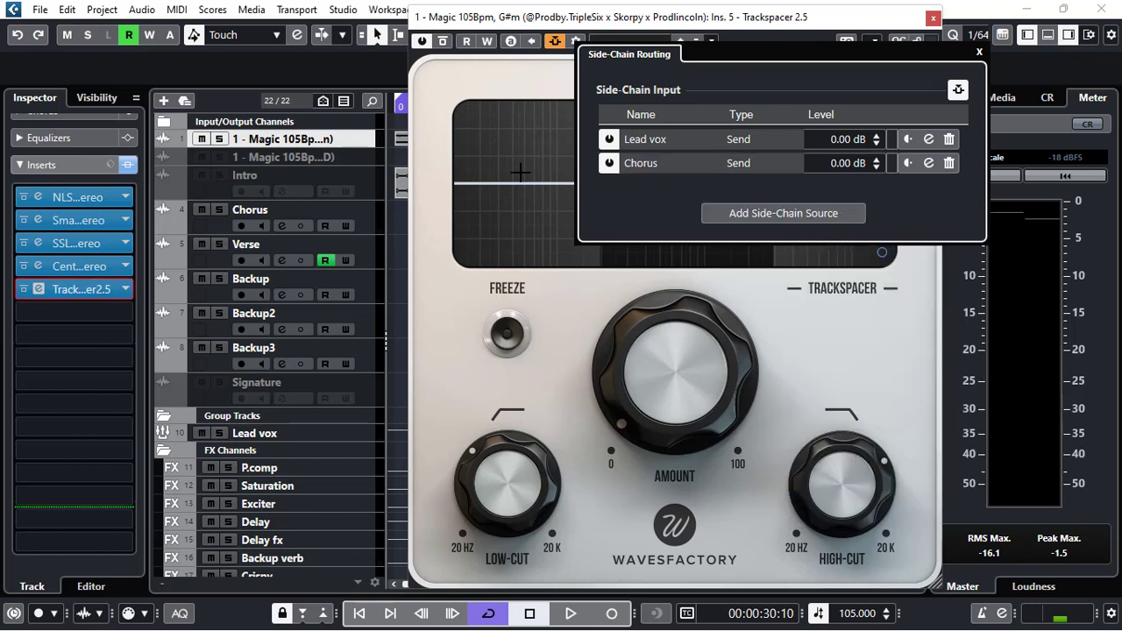
{"action": "left_click", "coordinate": [948, 163]}
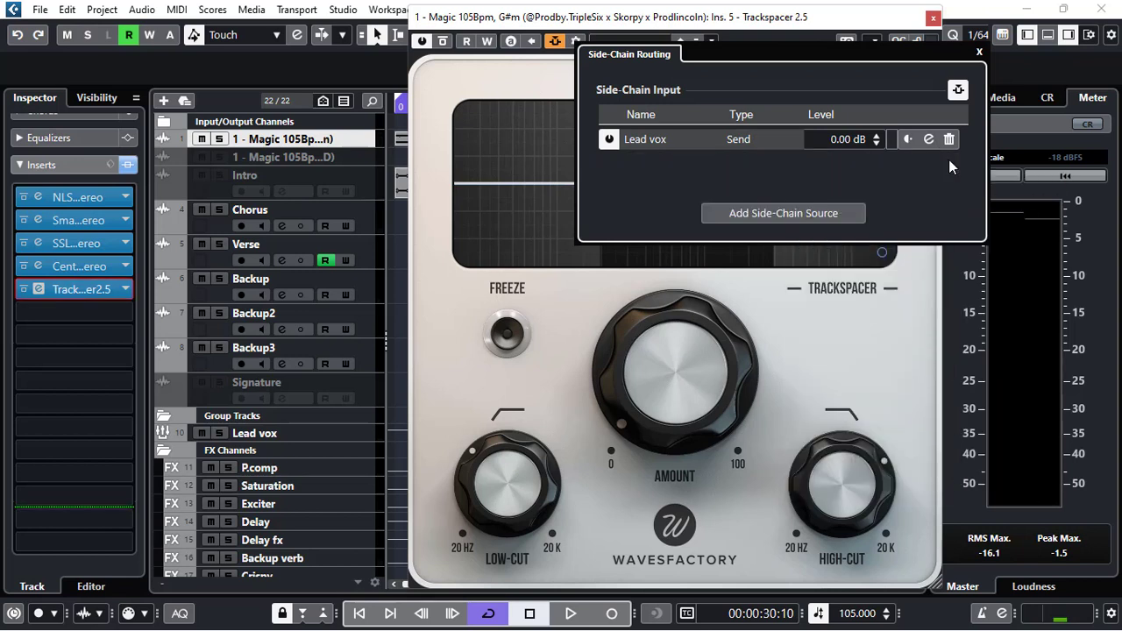
{"action": "left_click", "coordinate": [979, 54]}
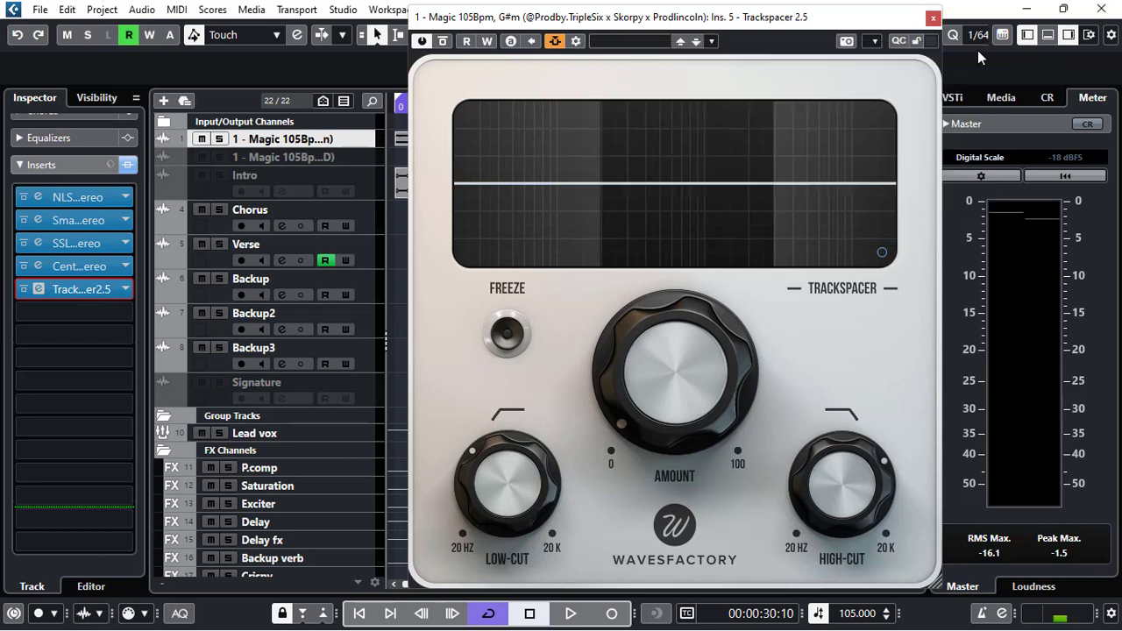
Switch Trackspacer's side-chain input off and back on
{"action": "left_click", "coordinate": [554, 42]}
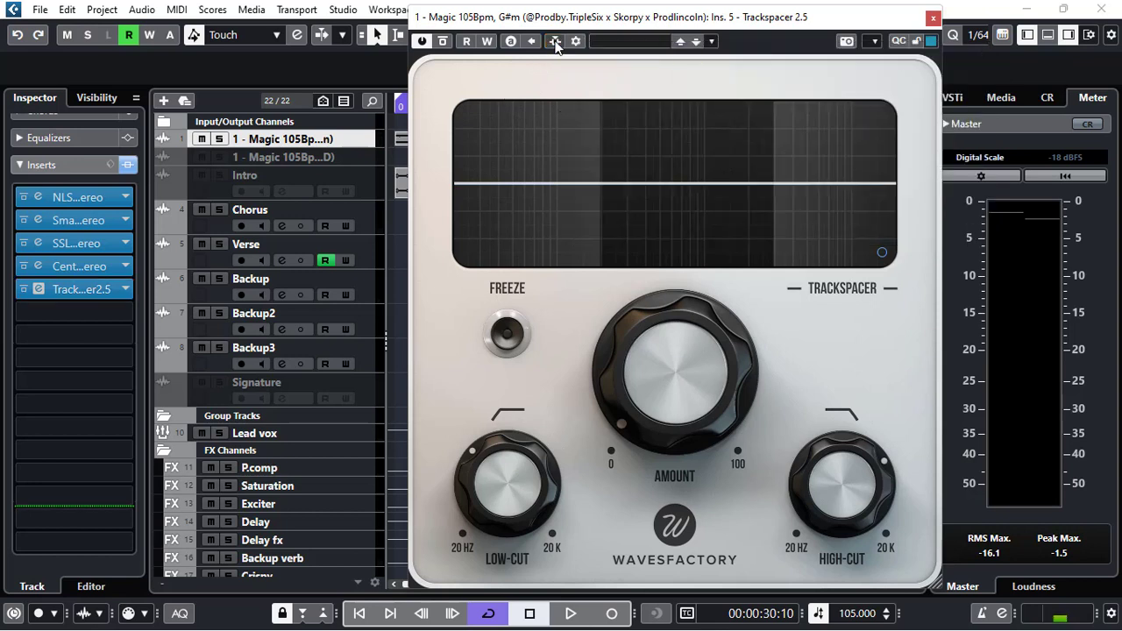
{"action": "left_click", "coordinate": [555, 42]}
{"action": "left_click_drag", "start_coordinate": [614, 20], "coordinate": [626, 28]}
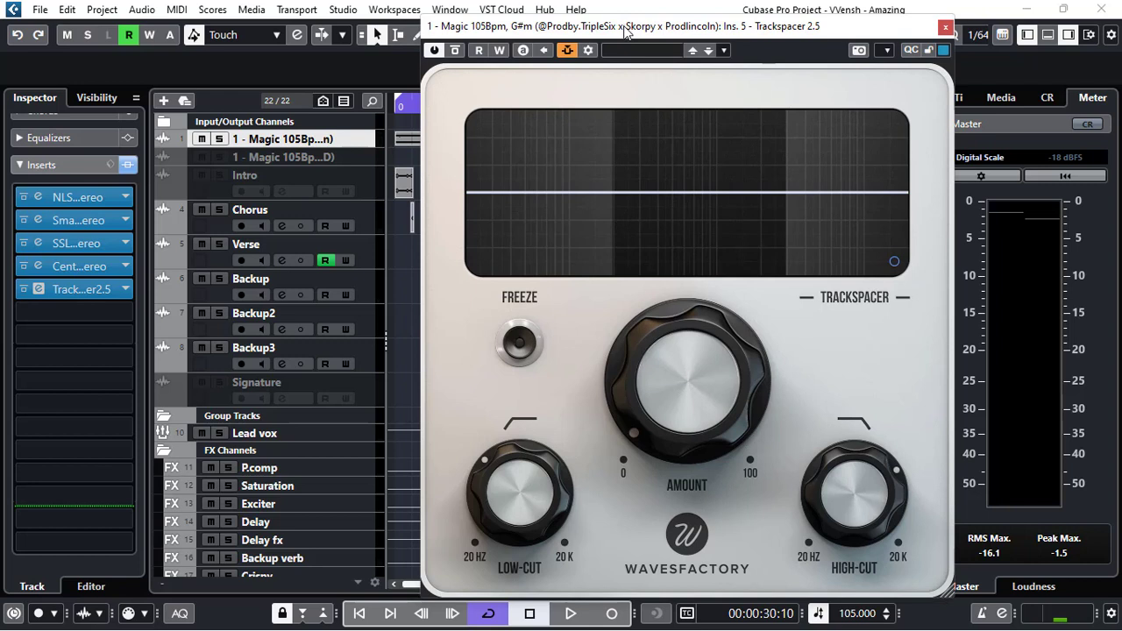
Examine the pan, attack and release settings in Trackspacer's Advanced Panel, close it, and check the low-cut setting
{"action": "left_click", "coordinate": [895, 261]}
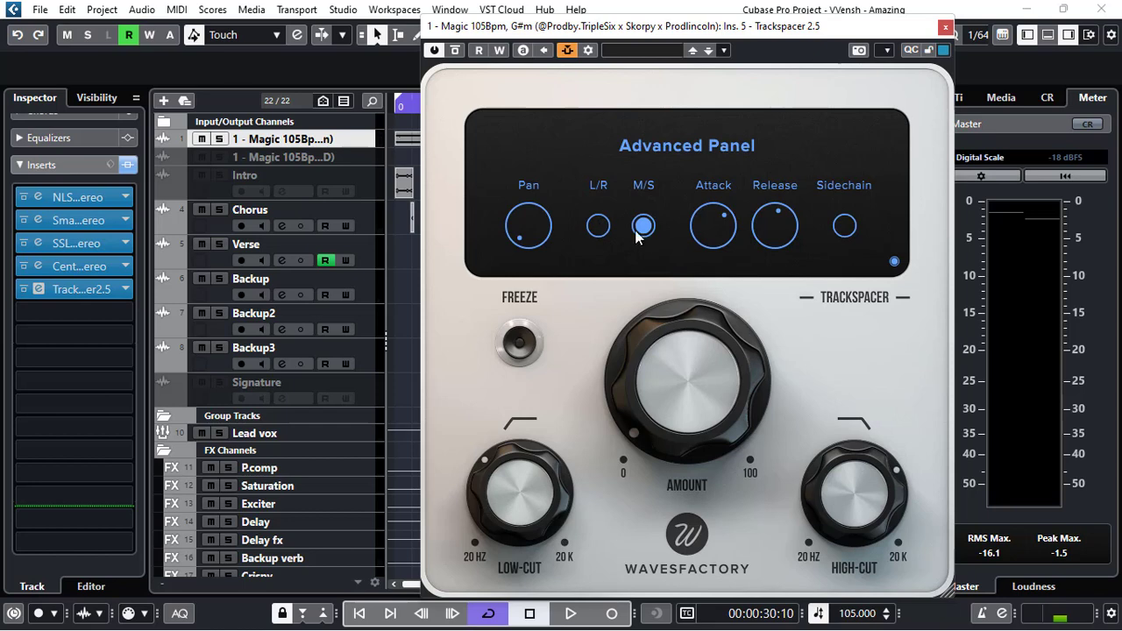
{"action": "mouse_move", "coordinate": [538, 226]}
{"action": "mouse_move", "coordinate": [712, 221]}
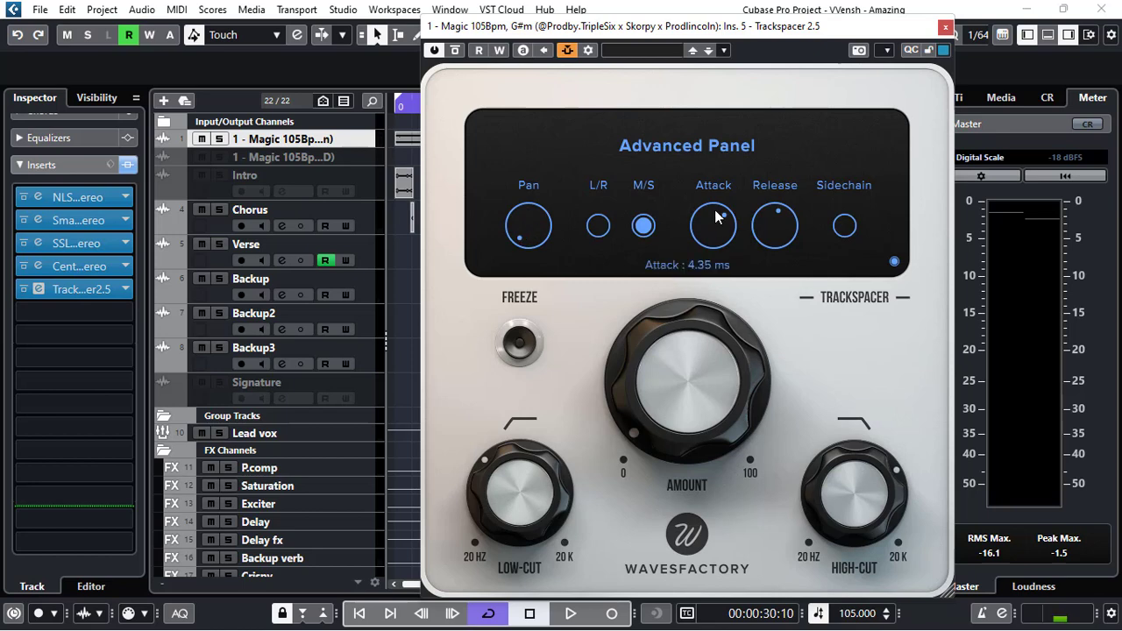
{"action": "mouse_move", "coordinate": [773, 231]}
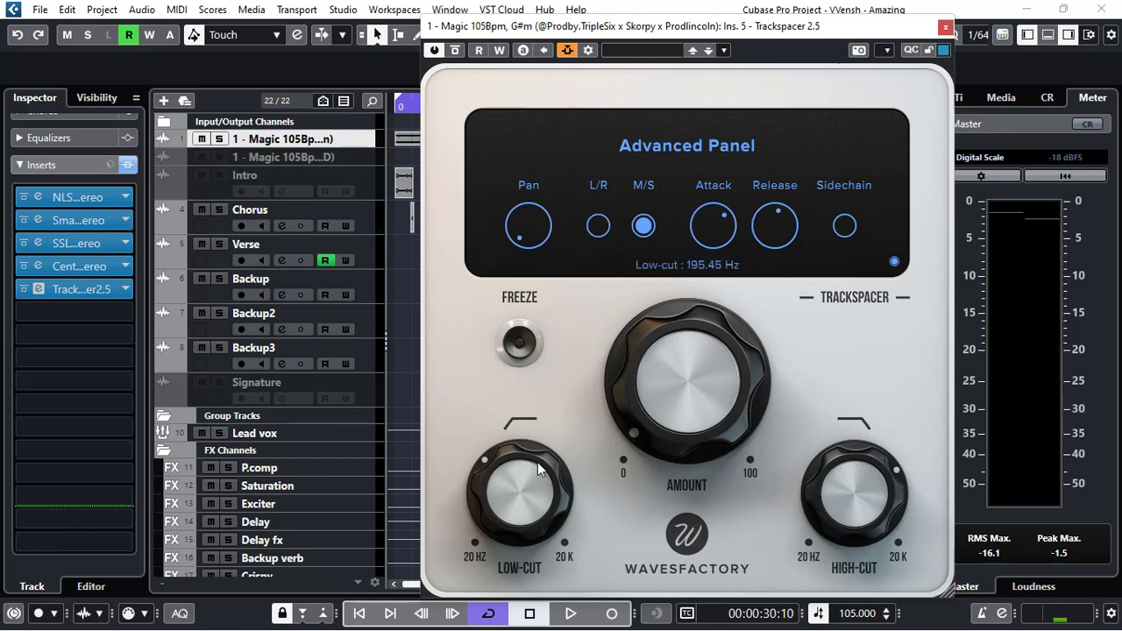
{"action": "left_click", "coordinate": [895, 262]}
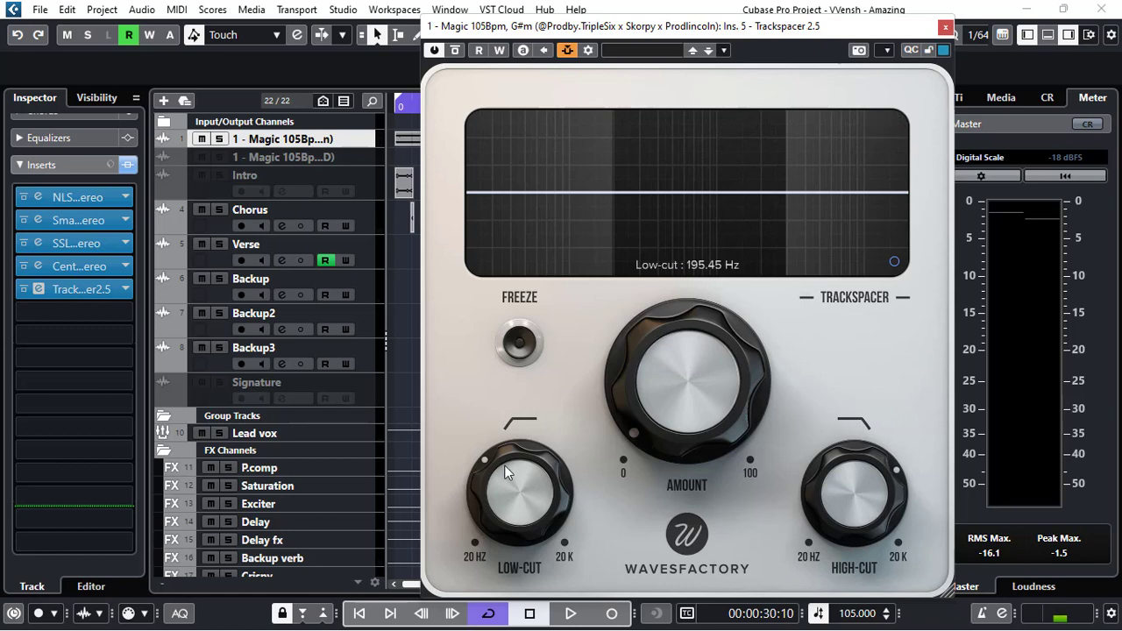
{"action": "mouse_move", "coordinate": [493, 491]}
{"action": "left_mouse_down"}
{"action": "mouse_move", "coordinate": [508, 449]}
{"action": "mouse_move", "coordinate": [487, 492]}
{"action": "left_mouse_up"}
Play the project from about 18 seconds and examine how Trackspacer's curve responds to the lead vocal
{"action": "left_click_drag", "start_coordinate": [651, 35], "coordinate": [646, 219]}
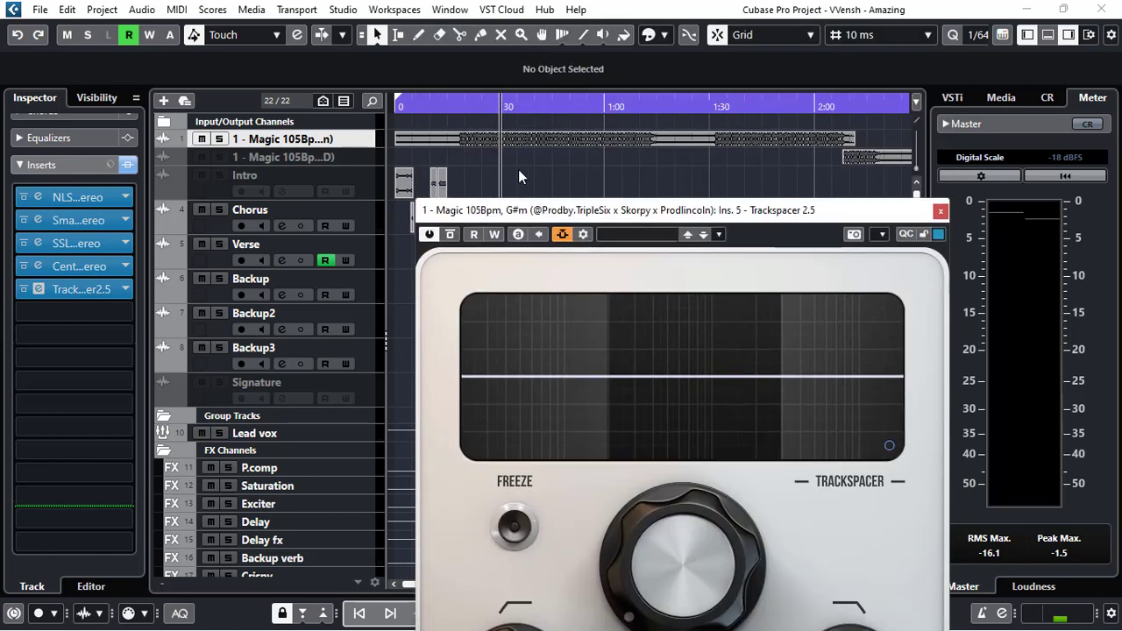
{"action": "left_click", "coordinate": [460, 115]}
{"action": "key", "text": "space"}
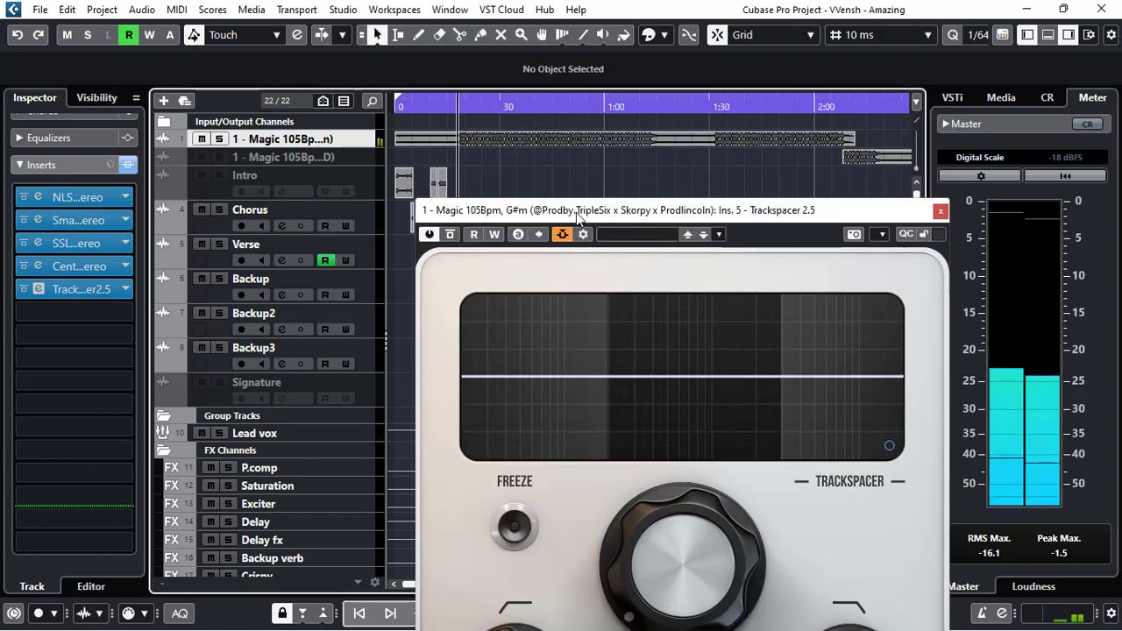
{"action": "left_click_drag", "start_coordinate": [576, 212], "coordinate": [597, 61]}
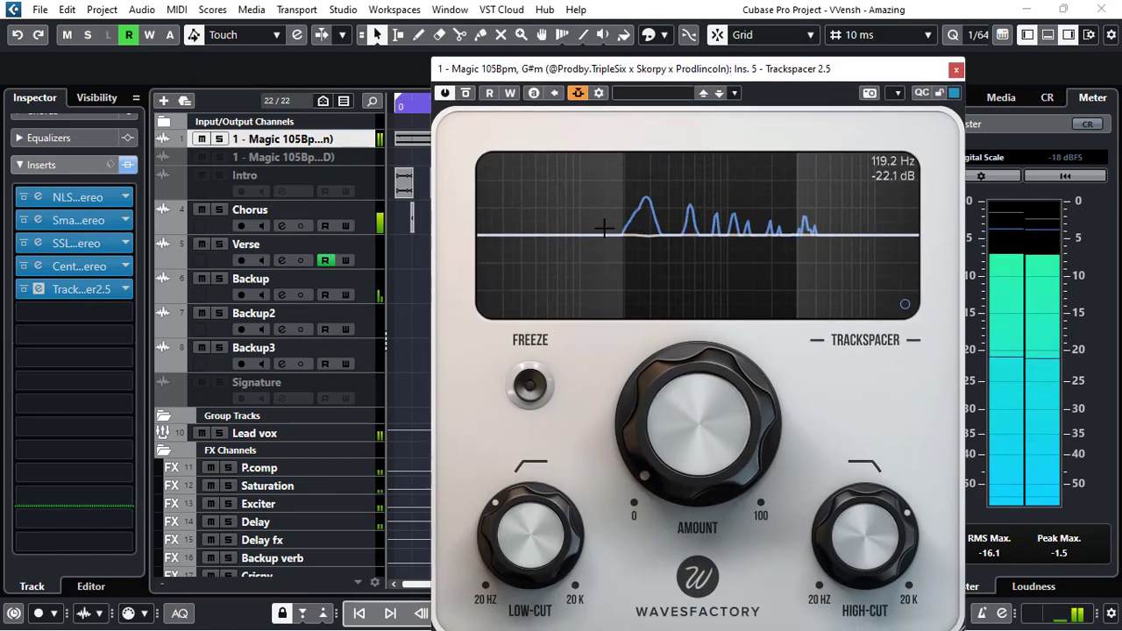
{"action": "mouse_move", "coordinate": [653, 414]}
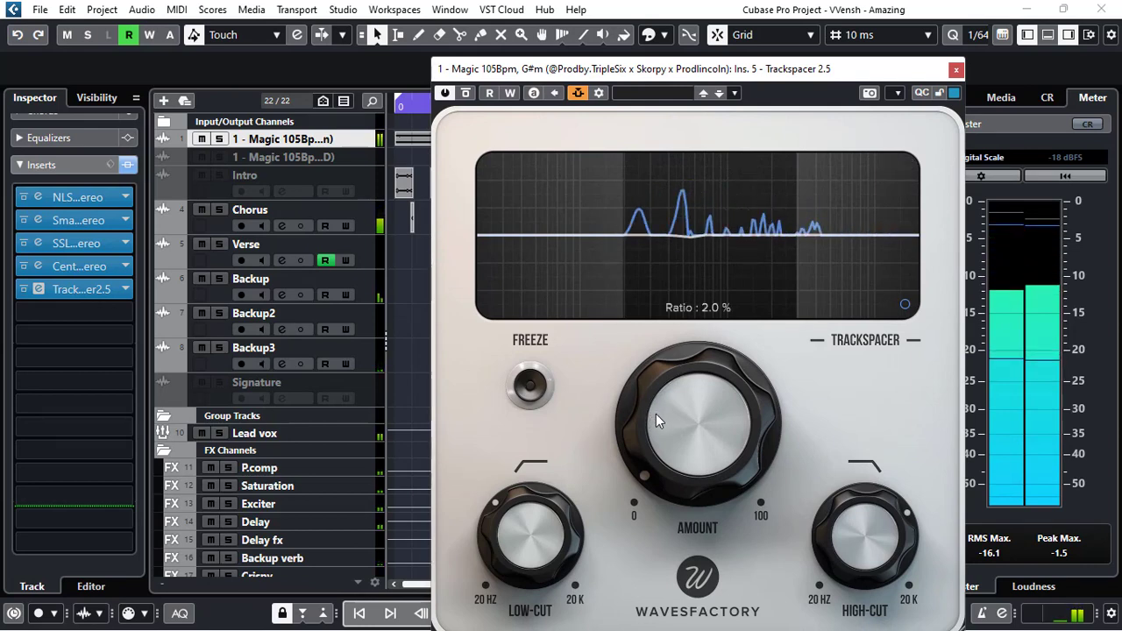
Raise Trackspacer's amount to about 85.5% during playback to exaggerate the ducking, and stop playback
{"action": "left_click_drag", "start_coordinate": [651, 437], "coordinate": [831, 224]}
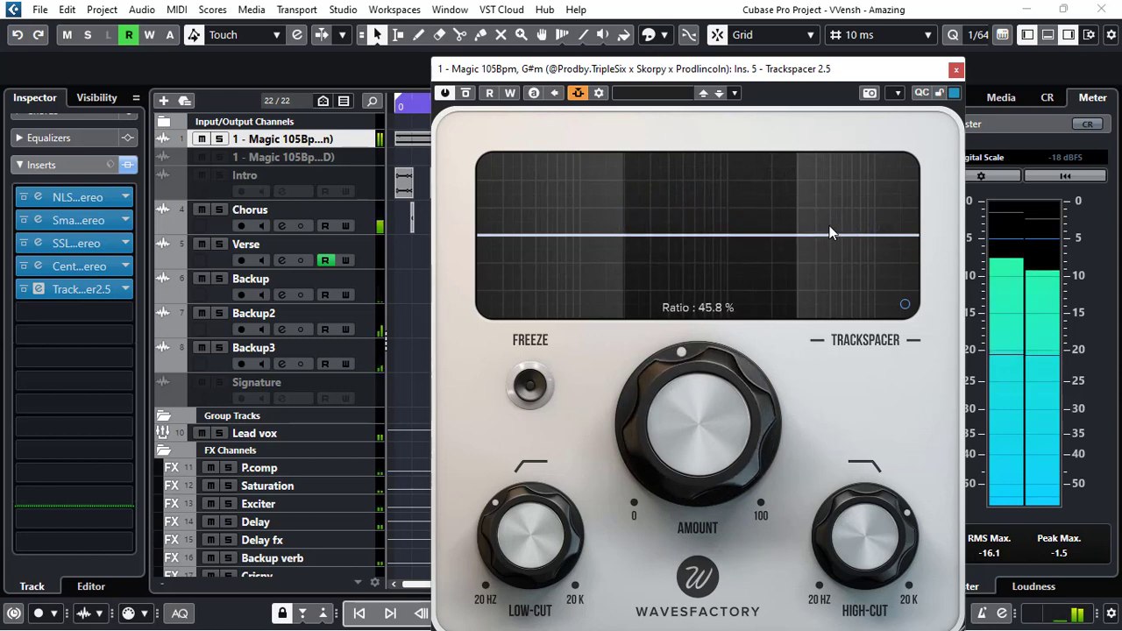
{"action": "left_click_drag", "start_coordinate": [682, 408], "coordinate": [737, 212]}
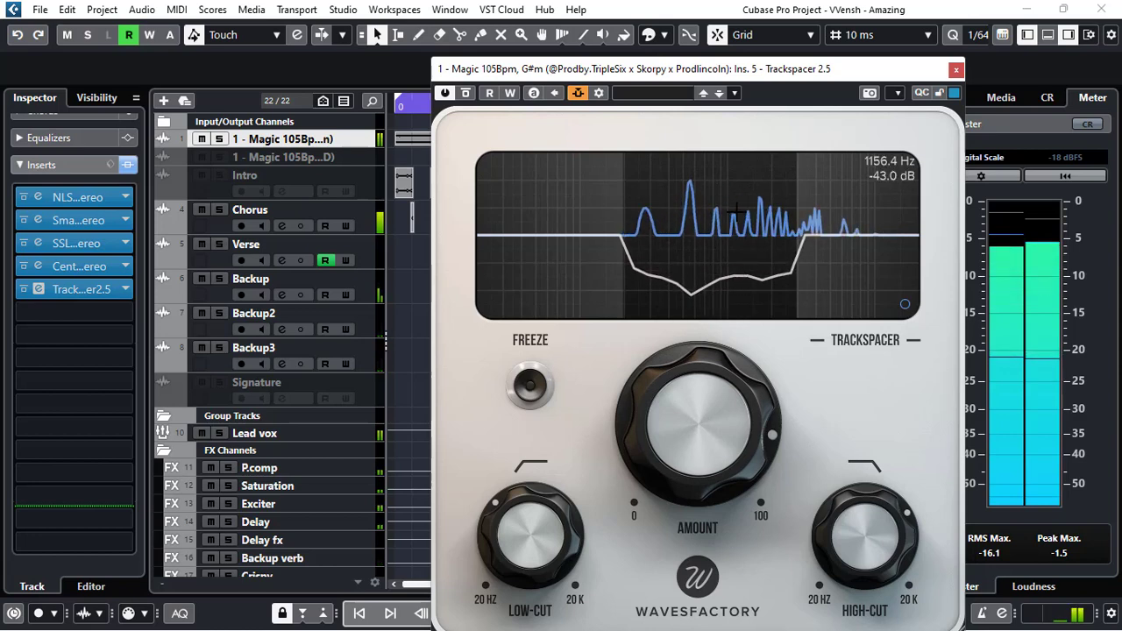
{"action": "key", "text": "space"}
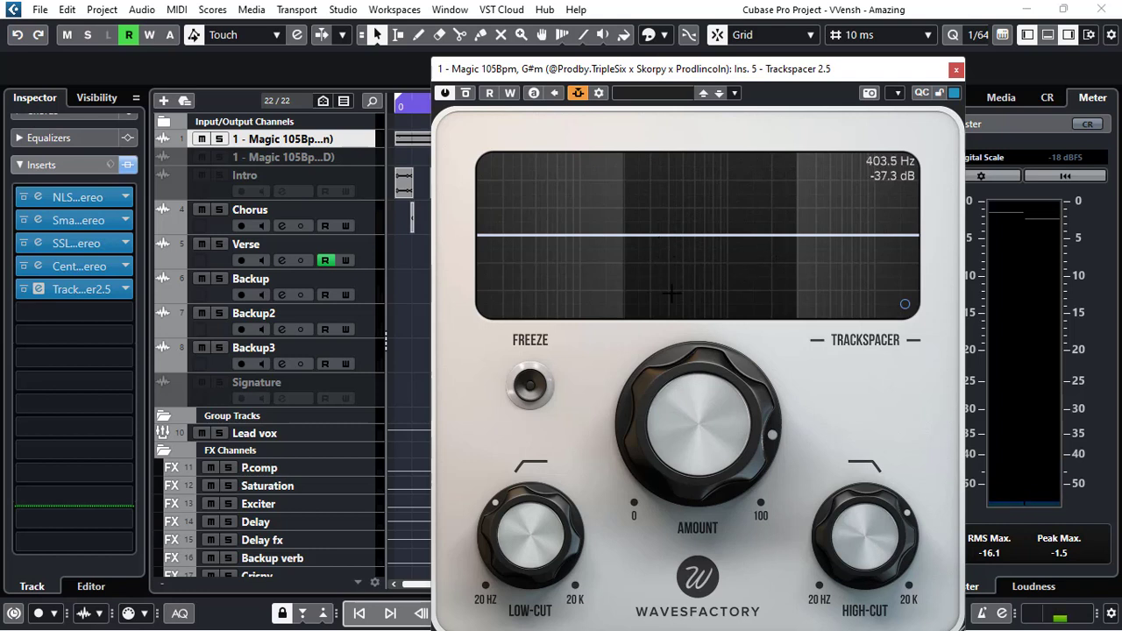
Lower Trackspacer's amount to about 18.7%
{"action": "mouse_move", "coordinate": [710, 422]}
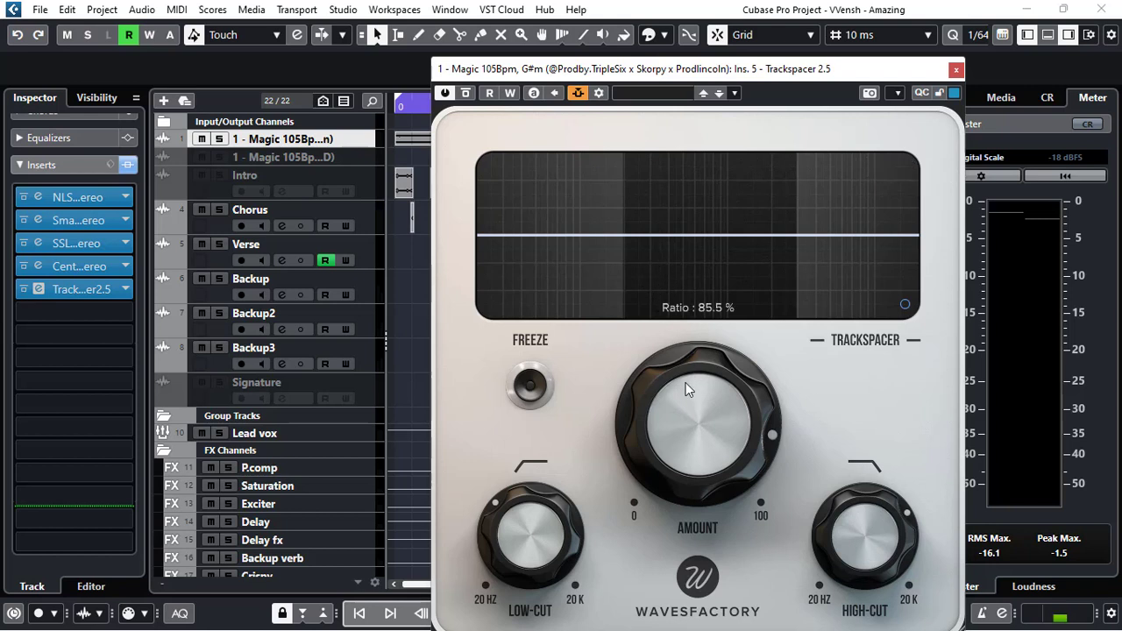
{"action": "left_click_drag", "start_coordinate": [685, 382], "coordinate": [659, 536]}
{"action": "left_click_drag", "start_coordinate": [658, 369], "coordinate": [639, 465]}
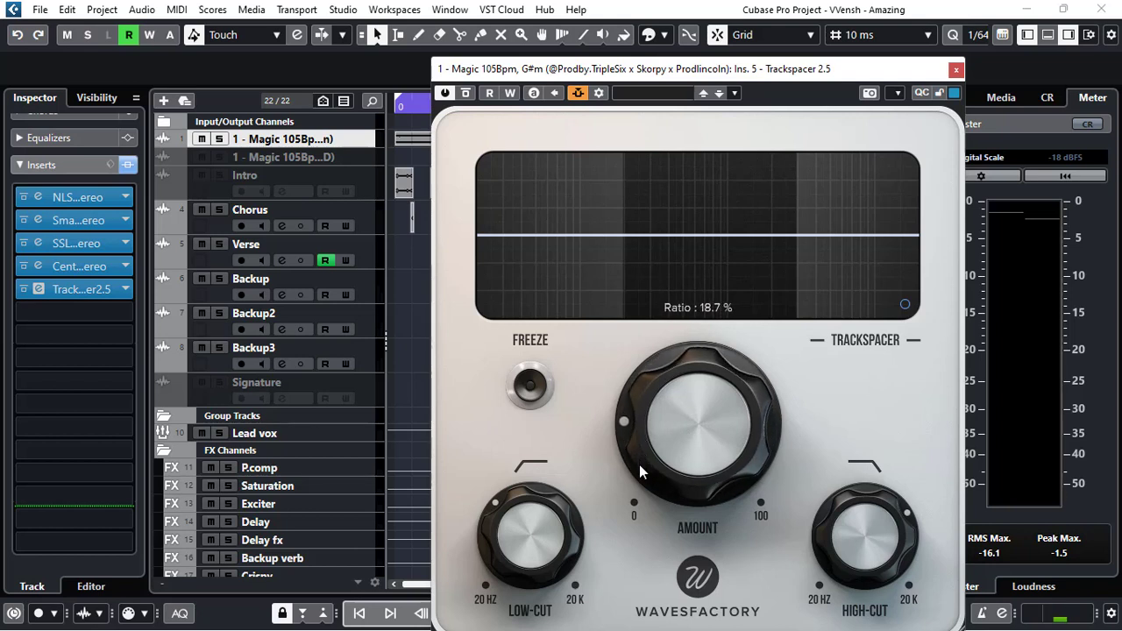
{"action": "left_click_drag", "start_coordinate": [687, 71], "coordinate": [745, 70]}
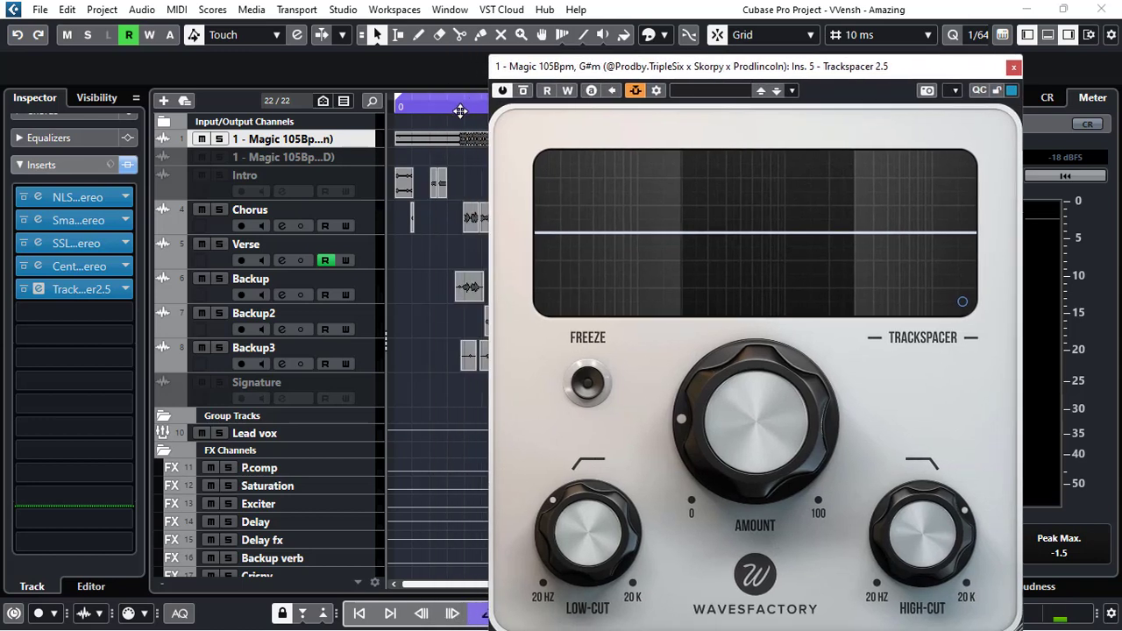
Open the SSLEQ insert to review its EQ settings, close it, and return to Trackspacer
{"action": "left_click", "coordinate": [41, 248]}
{"action": "left_click", "coordinate": [39, 243]}
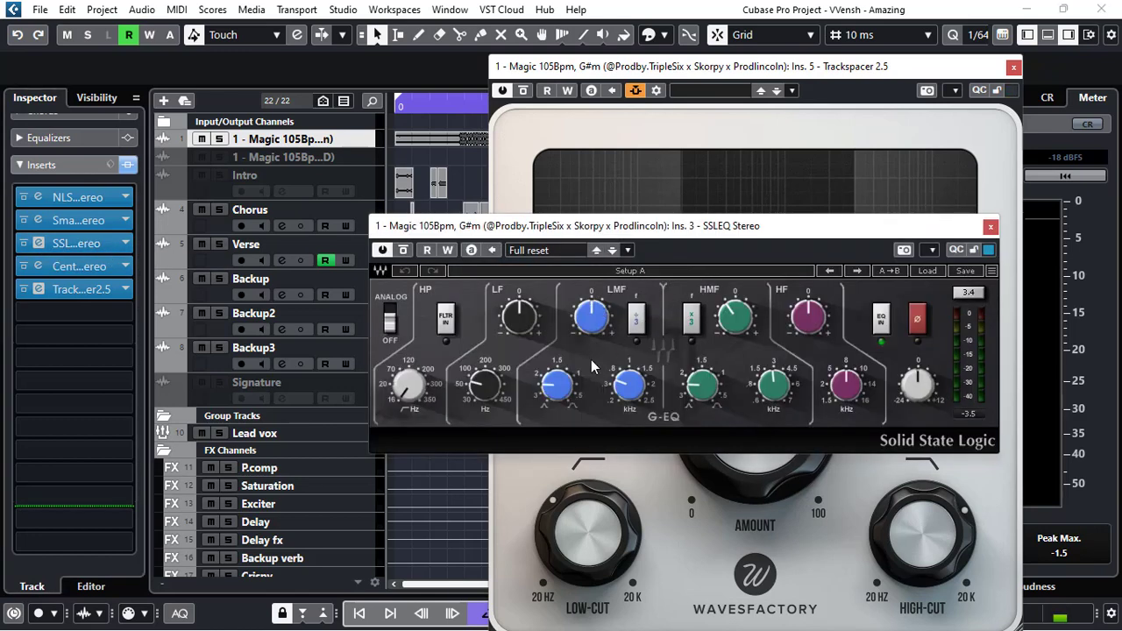
{"action": "left_click", "coordinate": [990, 229]}
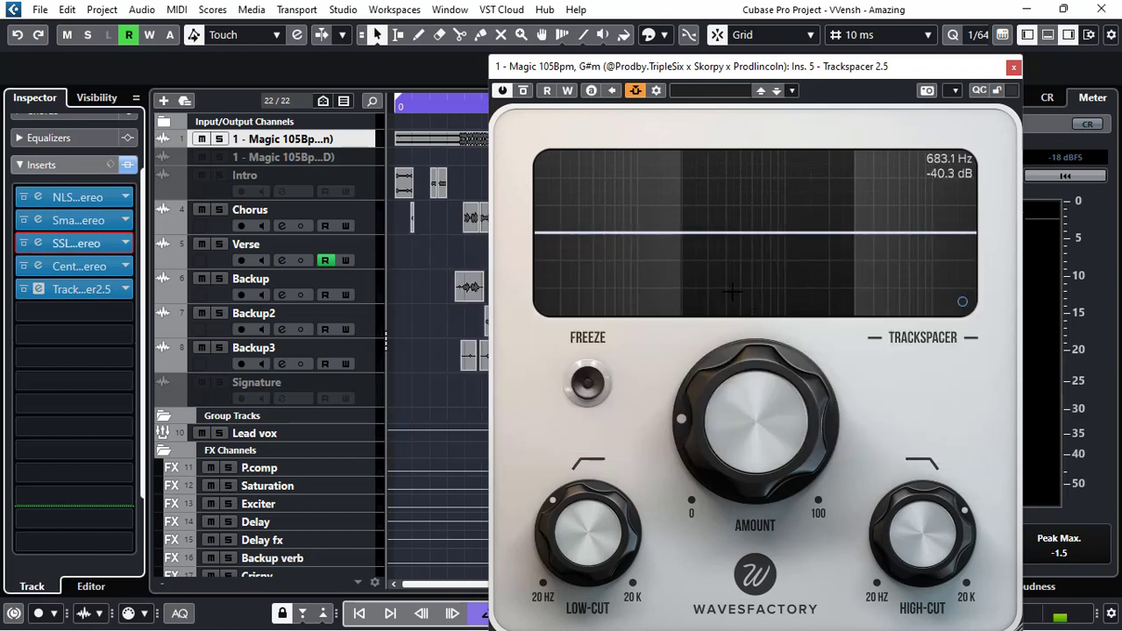
{"action": "left_click_drag", "start_coordinate": [717, 69], "coordinate": [639, 55]}
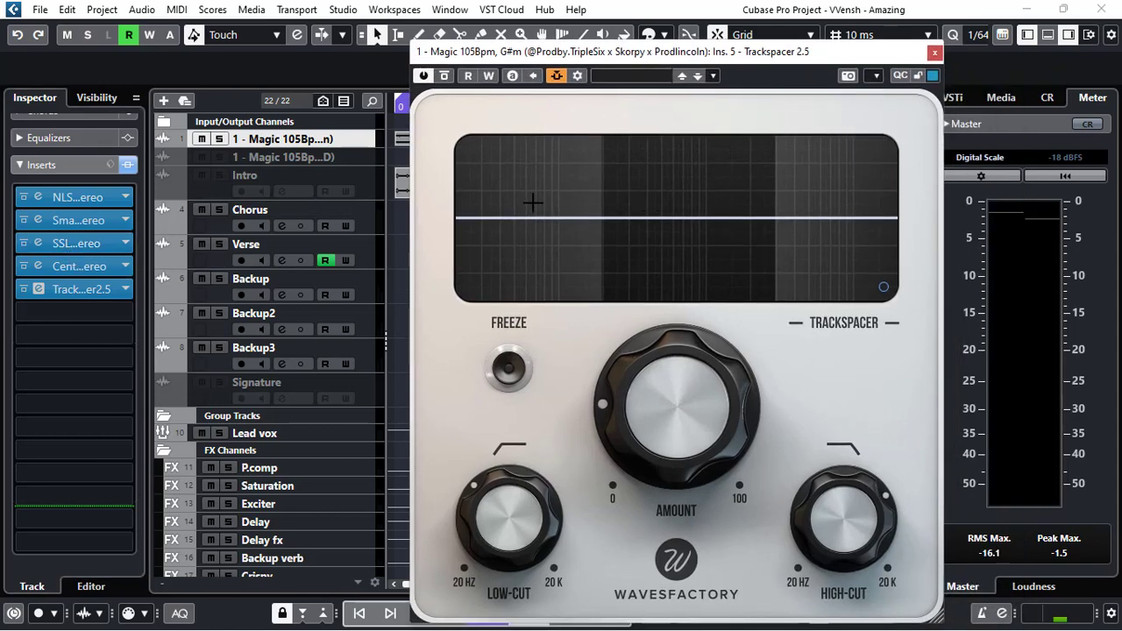
Open the SSLEQ insert beside Trackspacer to compare the two, examine its HMF band settings, and close it
{"action": "left_click", "coordinate": [38, 243]}
{"action": "left_click_drag", "start_coordinate": [541, 229], "coordinate": [91, 112]}
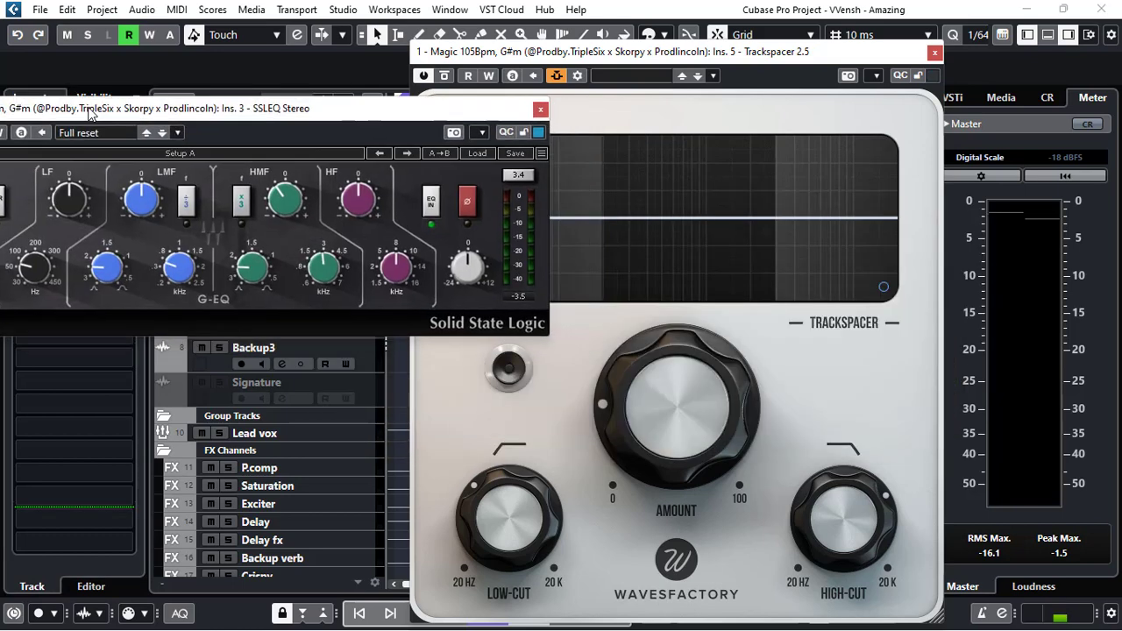
{"action": "left_click", "coordinate": [541, 50]}
{"action": "left_click_drag", "start_coordinate": [547, 54], "coordinate": [715, 55]}
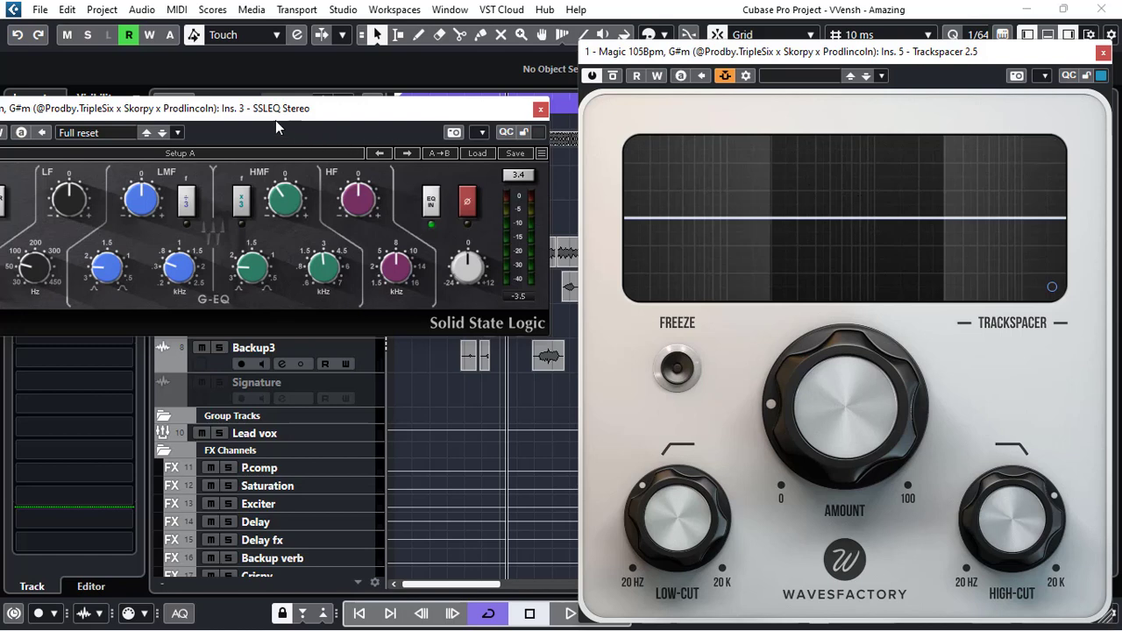
{"action": "left_click_drag", "start_coordinate": [262, 112], "coordinate": [379, 121]}
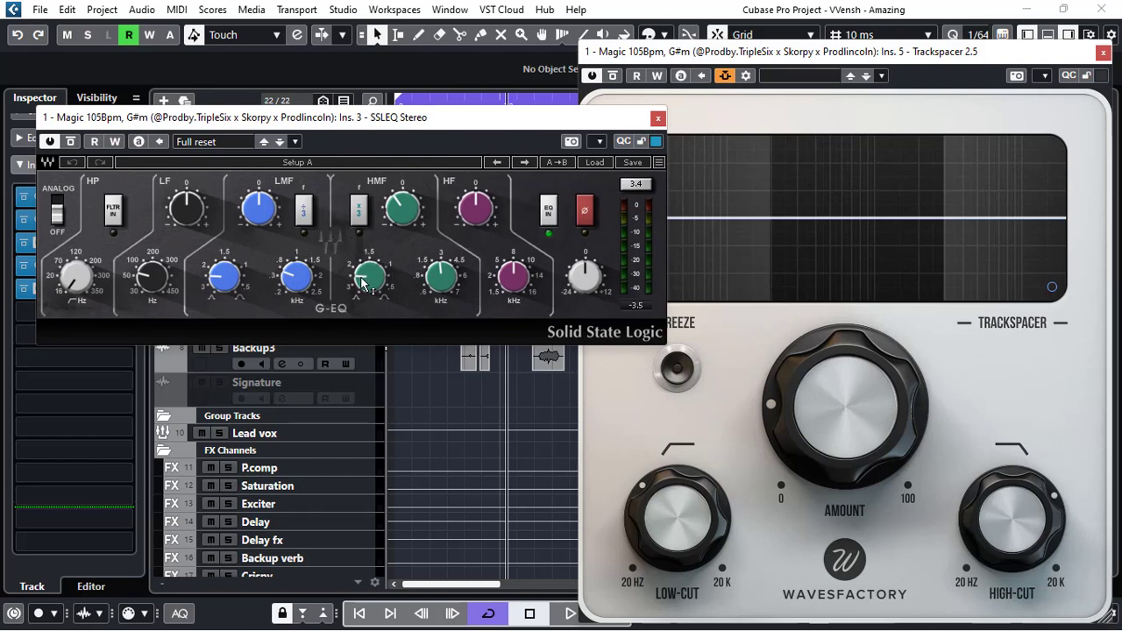
{"action": "mouse_move", "coordinate": [361, 278]}
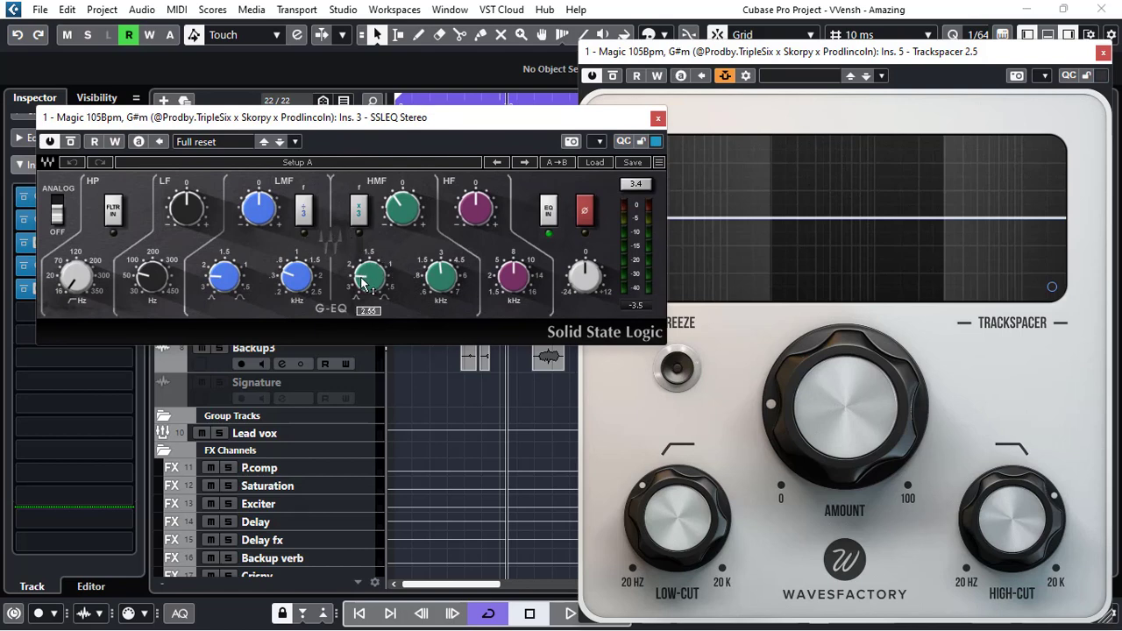
{"action": "left_click", "coordinate": [659, 119]}
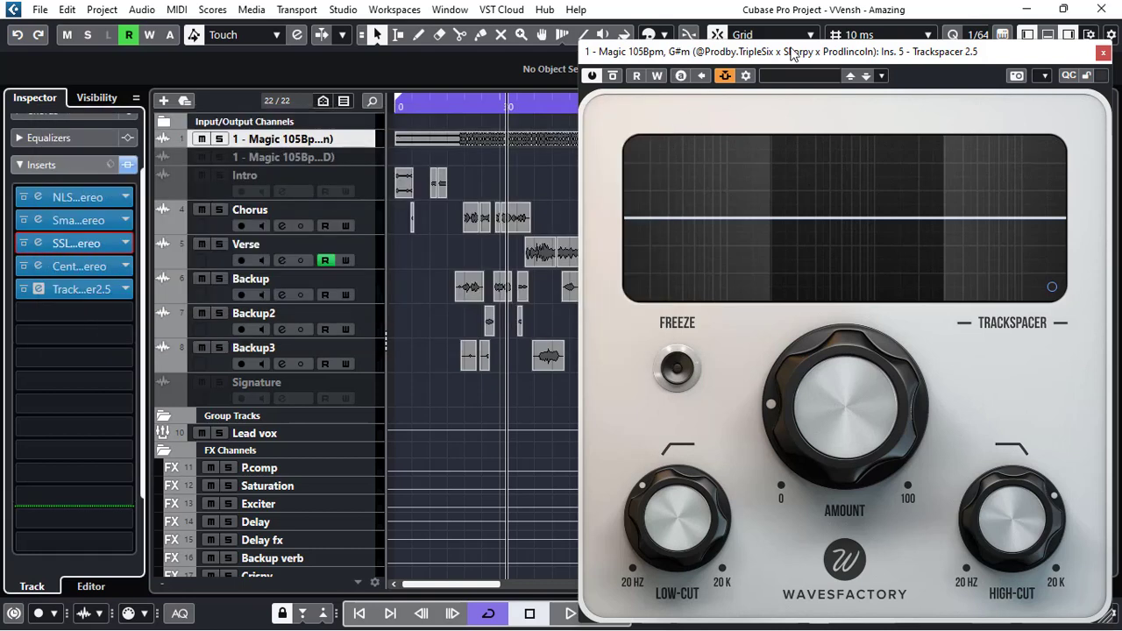
Play the project from about 18 seconds, lower Trackspacer's amount close to its minimum during playback, and close the plug-in
{"action": "left_click", "coordinate": [458, 108]}
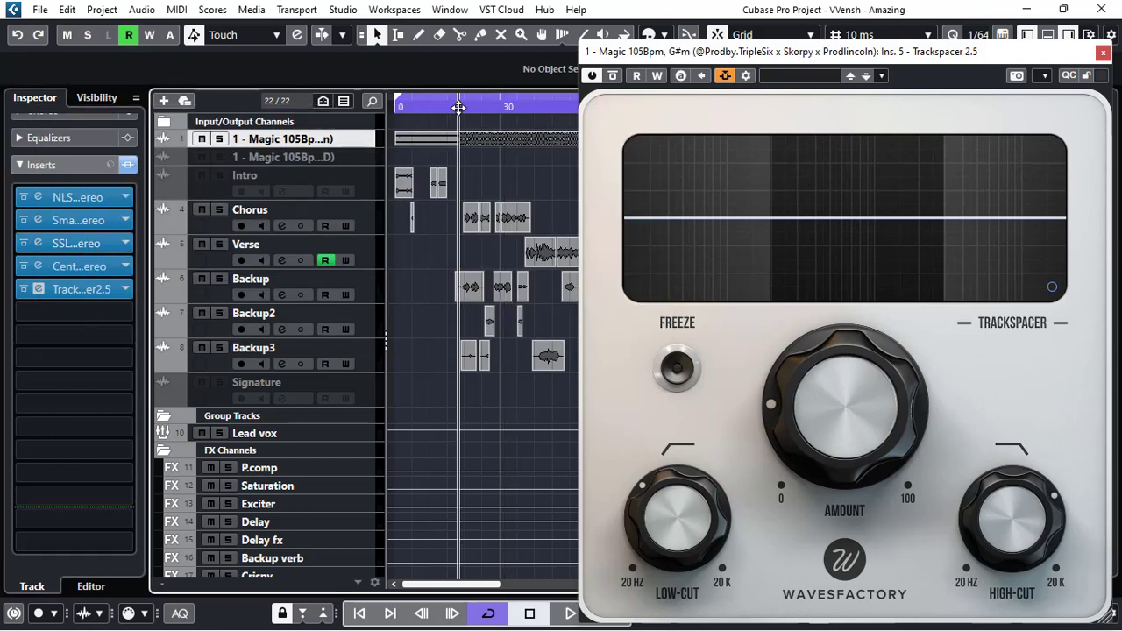
{"action": "key", "text": "space"}
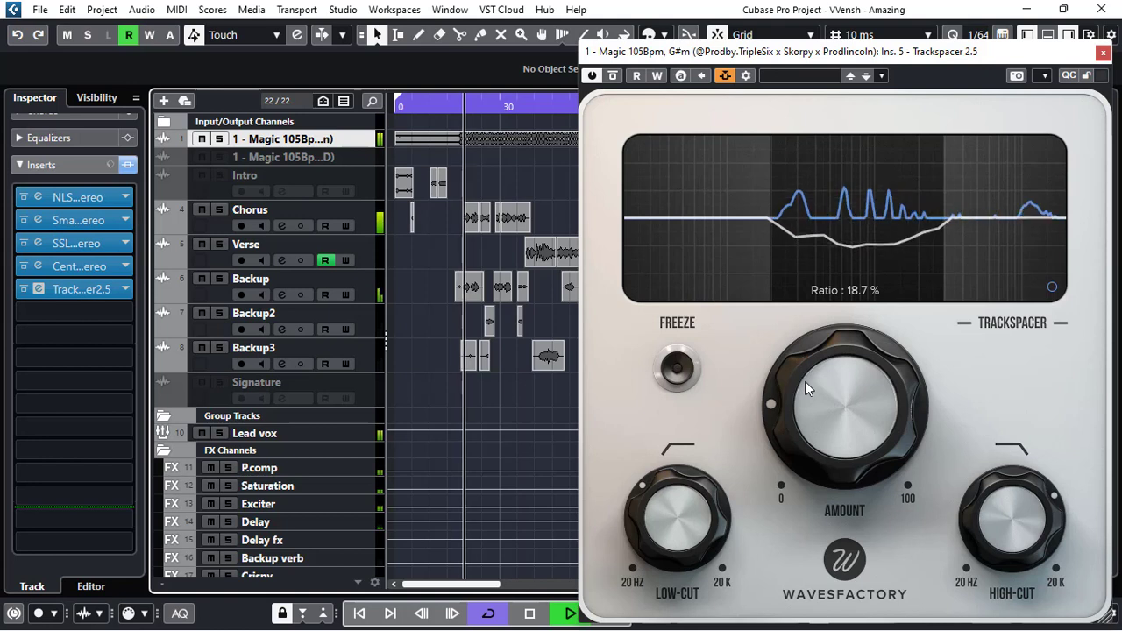
{"action": "left_click_drag", "start_coordinate": [805, 388], "coordinate": [787, 467]}
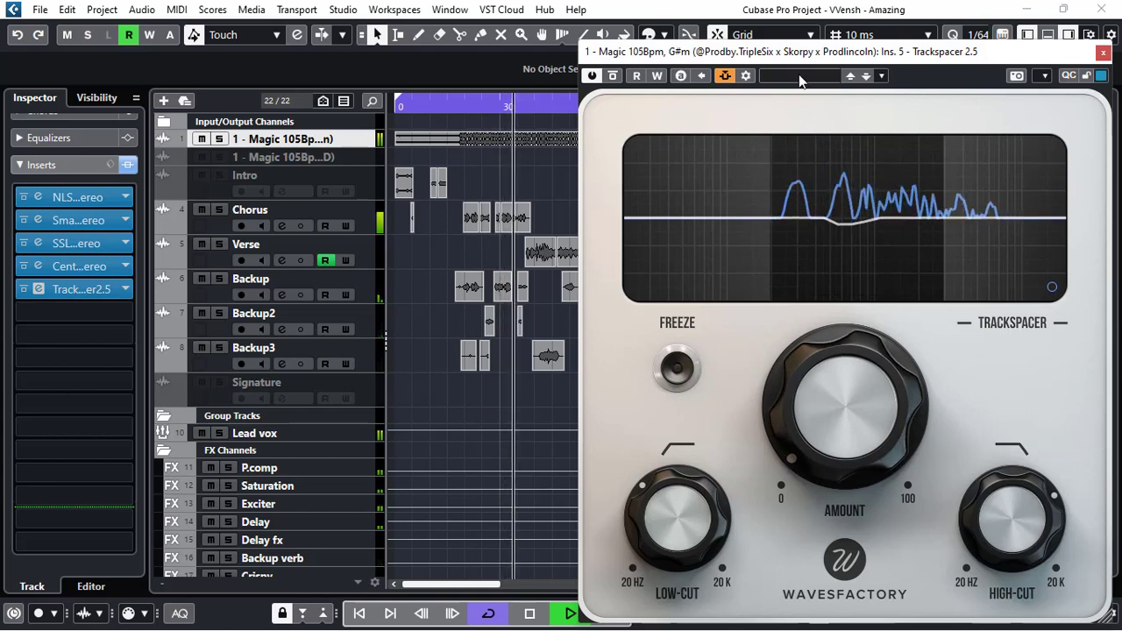
{"action": "left_click_drag", "start_coordinate": [797, 57], "coordinate": [708, 55]}
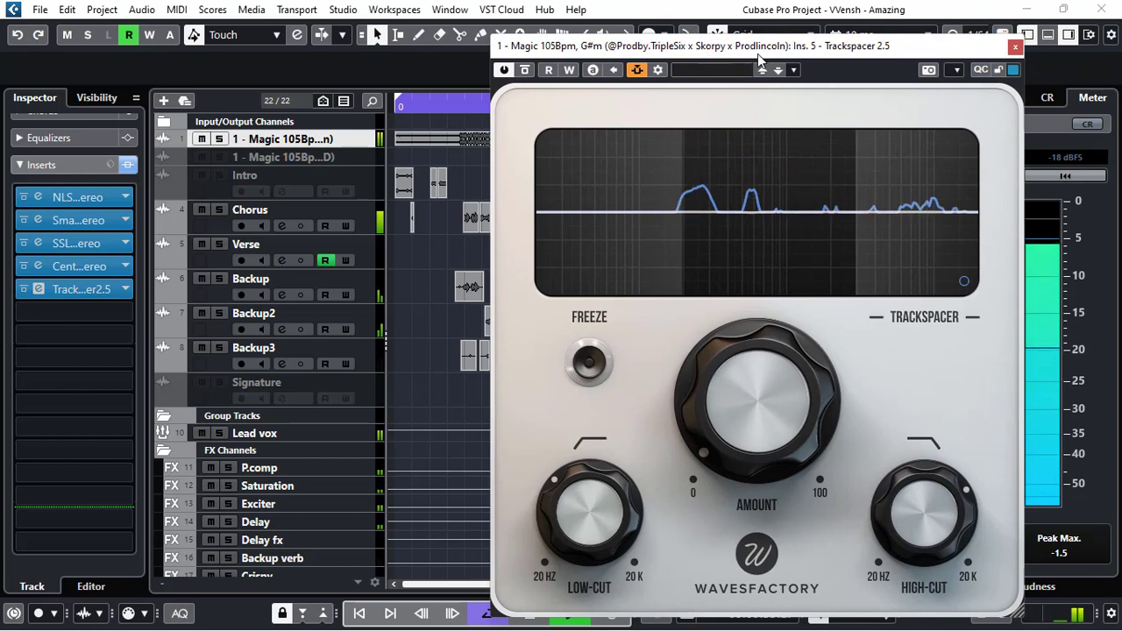
{"action": "left_click", "coordinate": [1014, 49]}
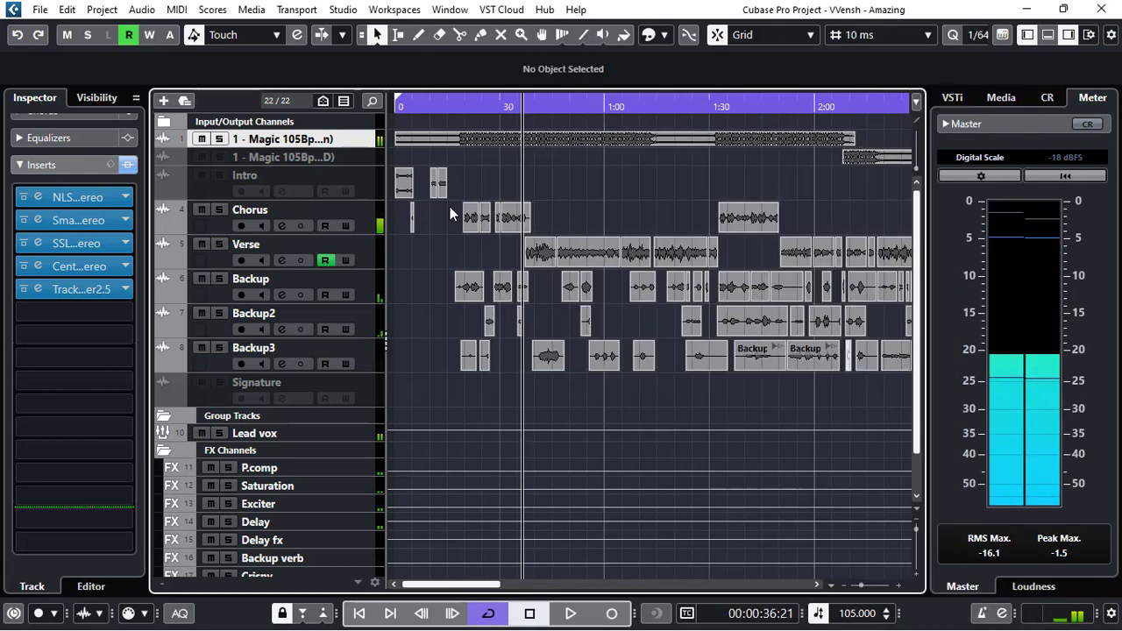
Load FabFilter's Pro-C 2 compressor into the sixth insert slot of the Magic 105Bpm beat track
{"action": "left_click", "coordinate": [50, 313]}
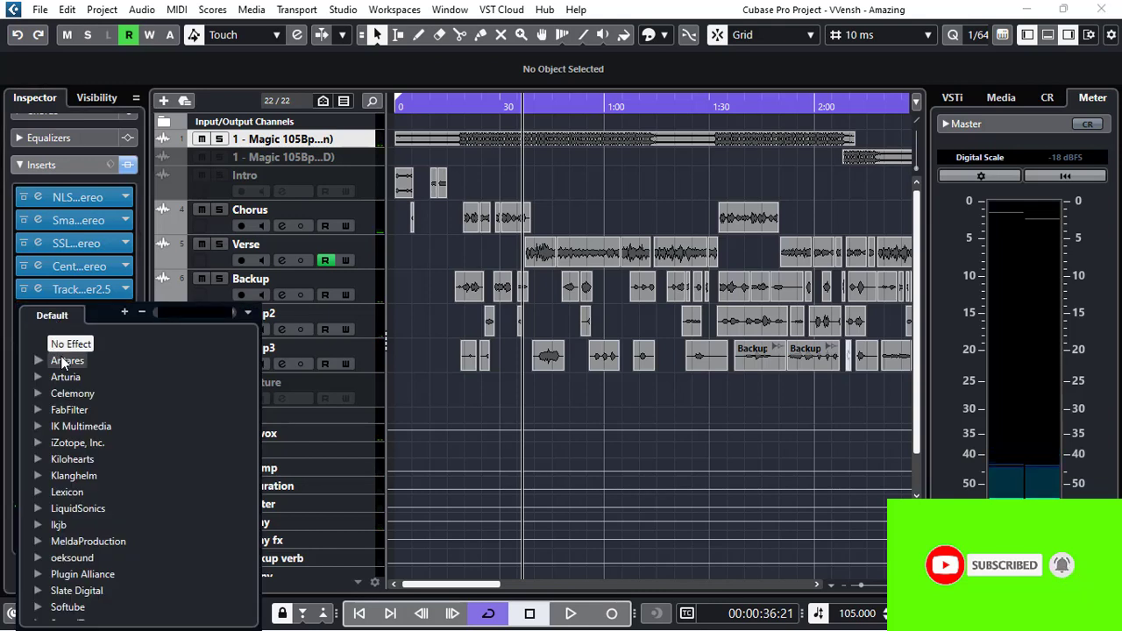
{"action": "left_click", "coordinate": [38, 410]}
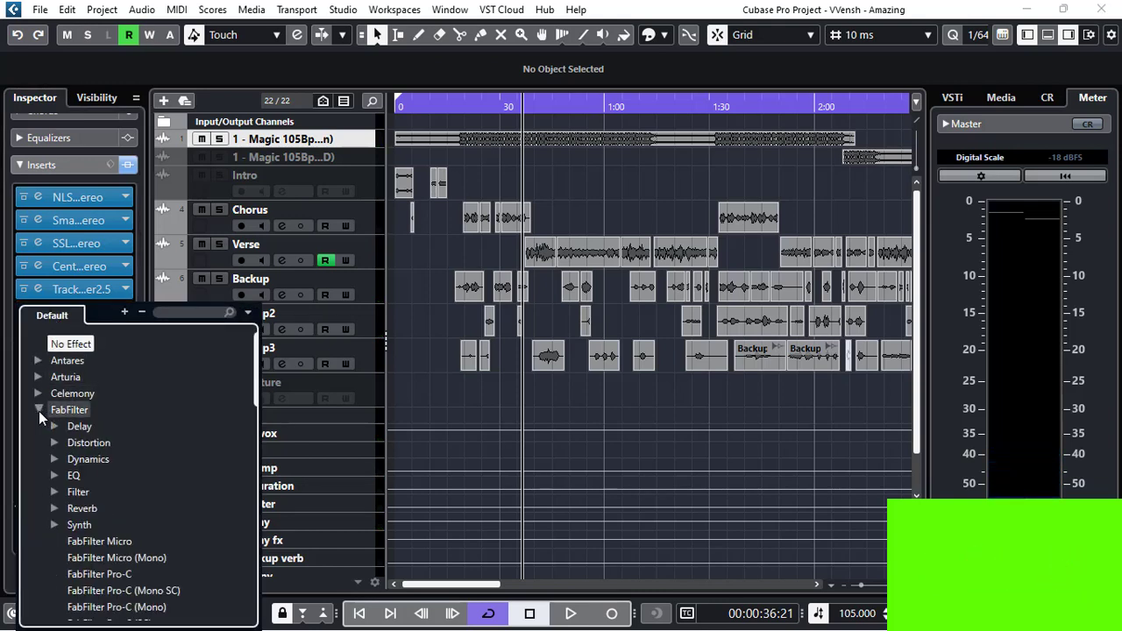
{"action": "left_click", "coordinate": [54, 459]}
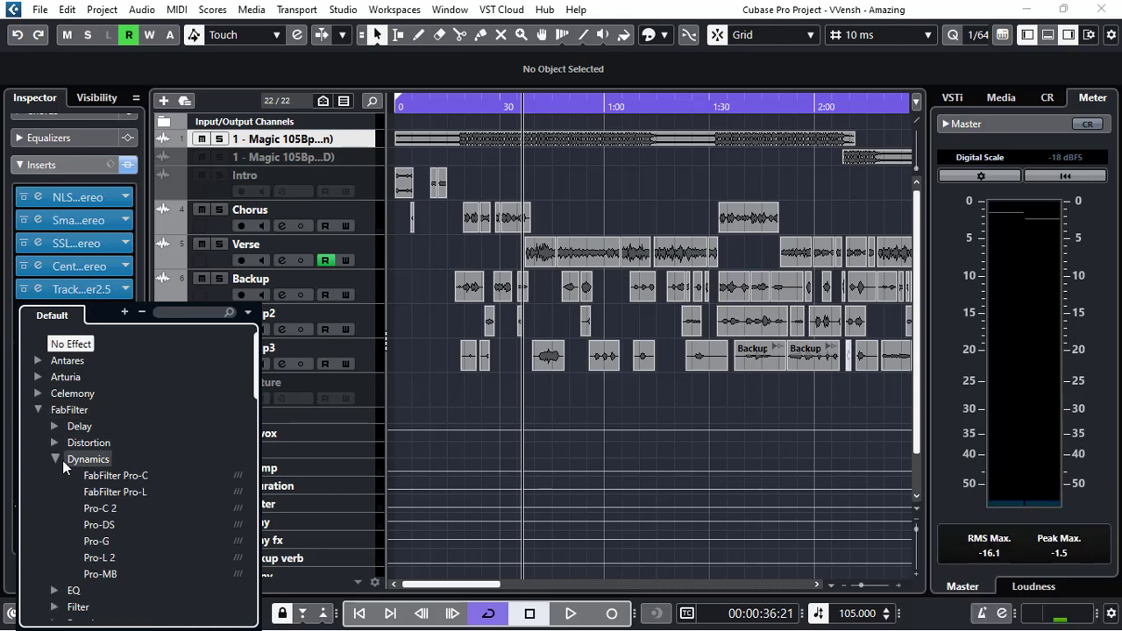
{"action": "left_click", "coordinate": [112, 510]}
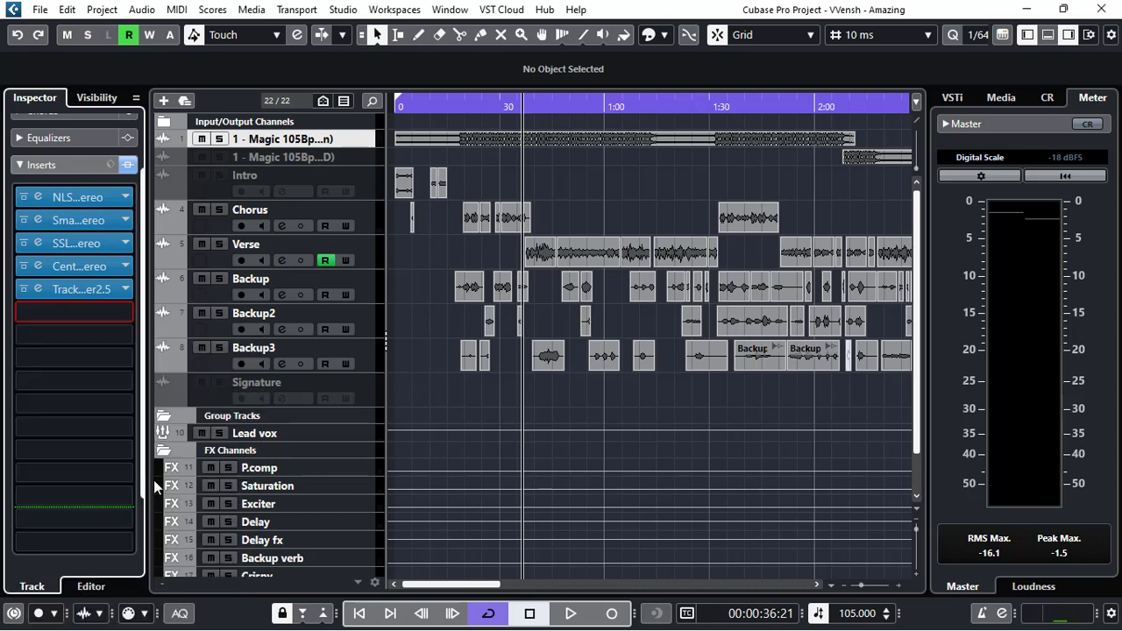
{"action": "left_click_drag", "start_coordinate": [516, 122], "coordinate": [679, 115]}
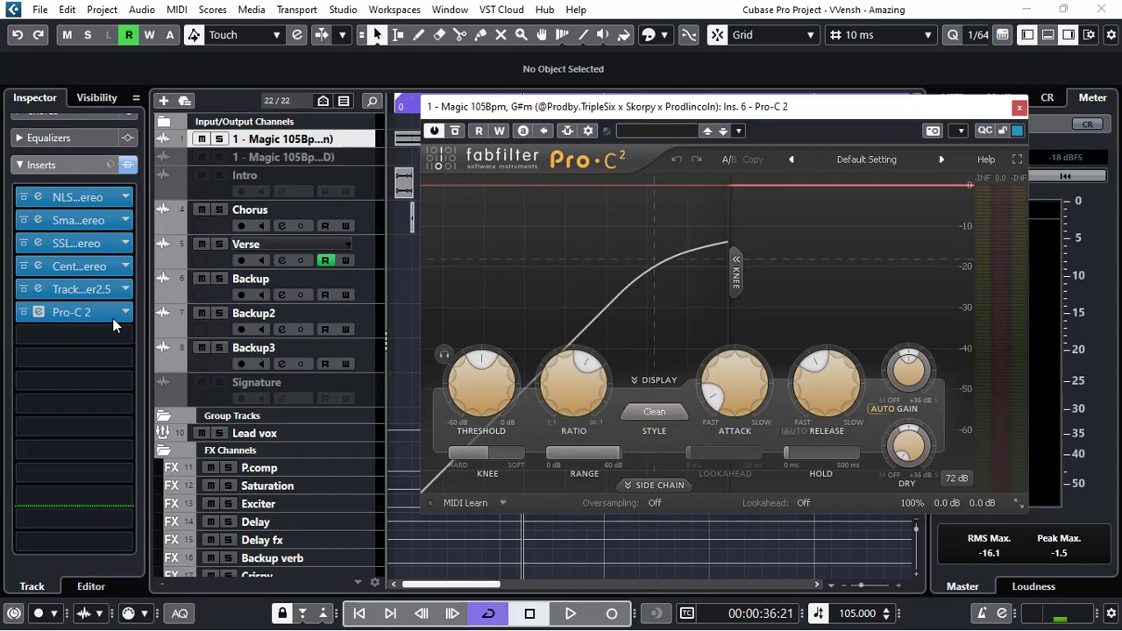
Bypass Trackspacer and add Lead vox as the side-chain source for Pro-C 2
{"action": "left_click", "coordinate": [23, 292]}
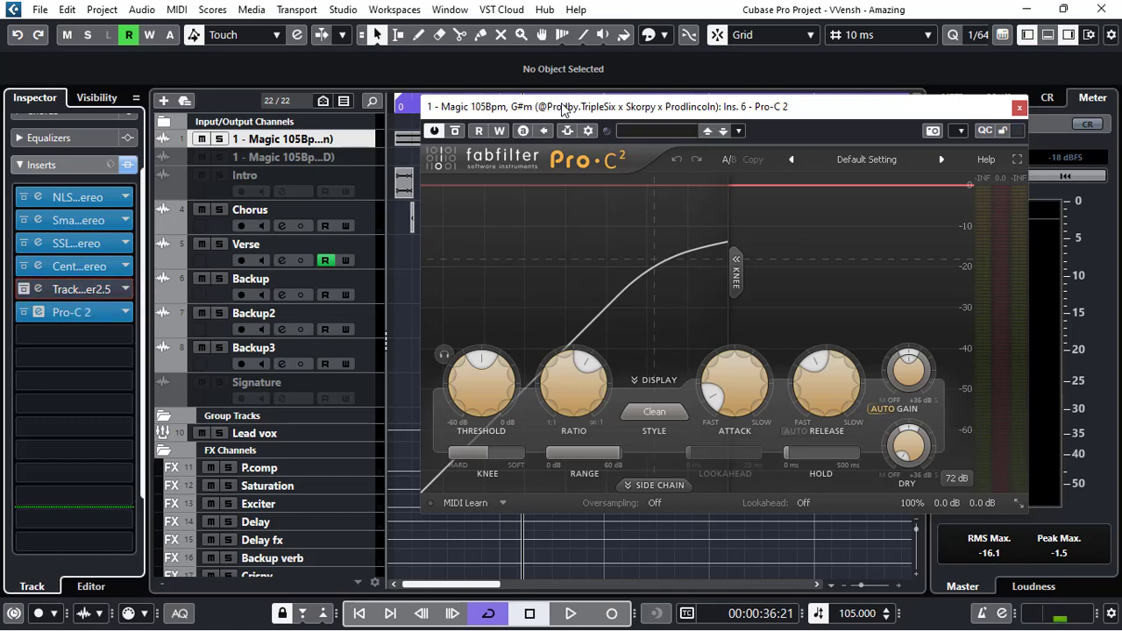
{"action": "left_click_drag", "start_coordinate": [563, 106], "coordinate": [543, 132]}
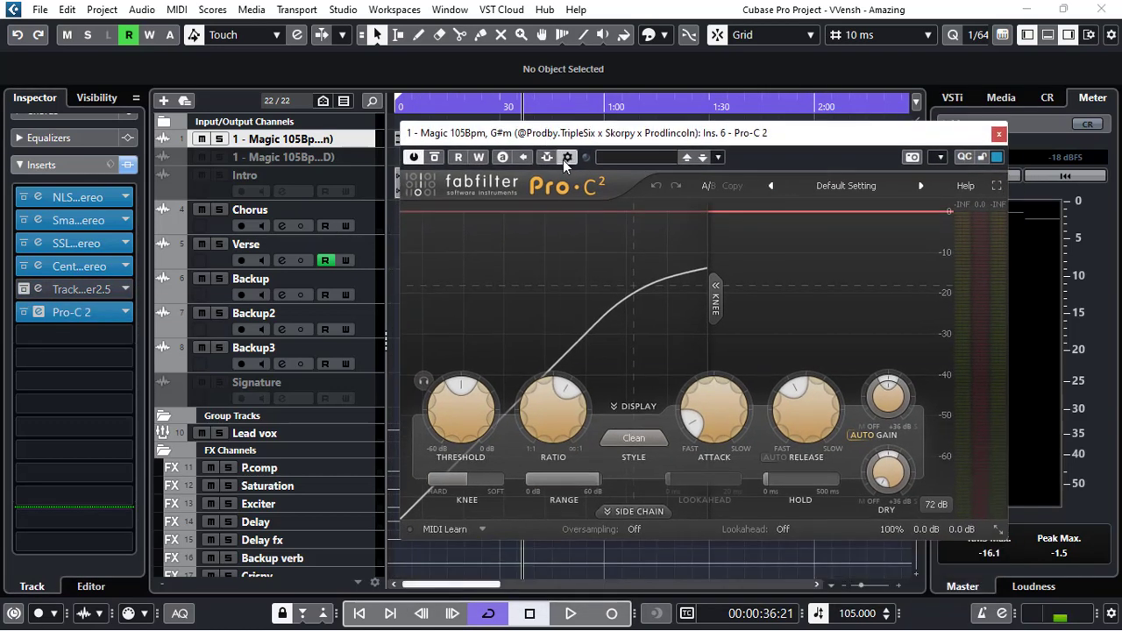
{"action": "left_click", "coordinate": [566, 159]}
{"action": "left_click", "coordinate": [742, 330]}
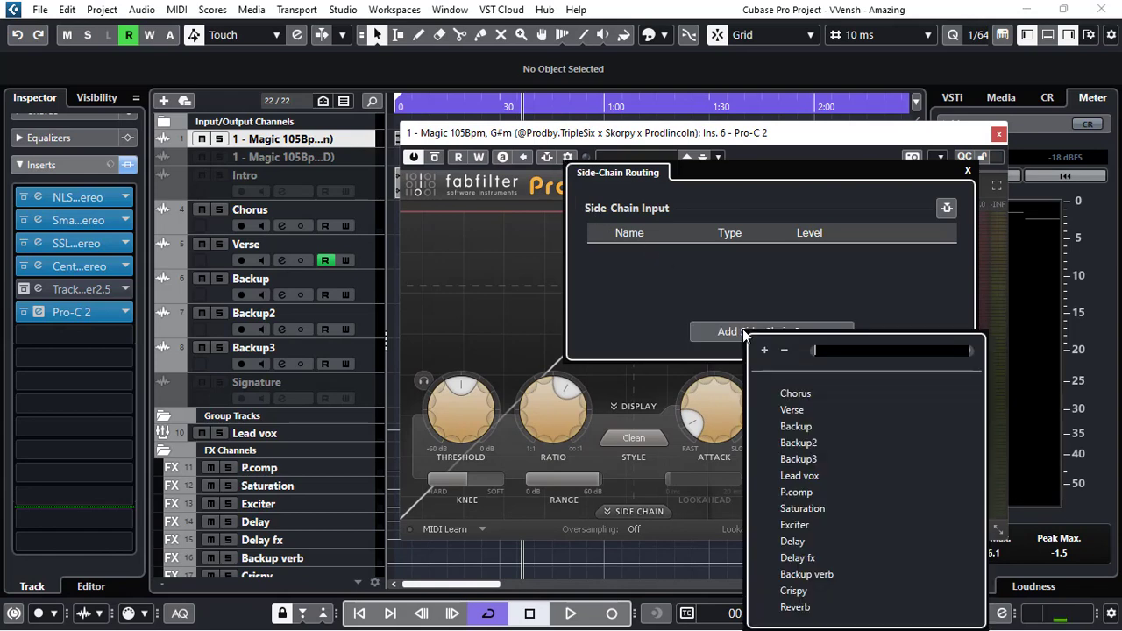
{"action": "left_click", "coordinate": [800, 476]}
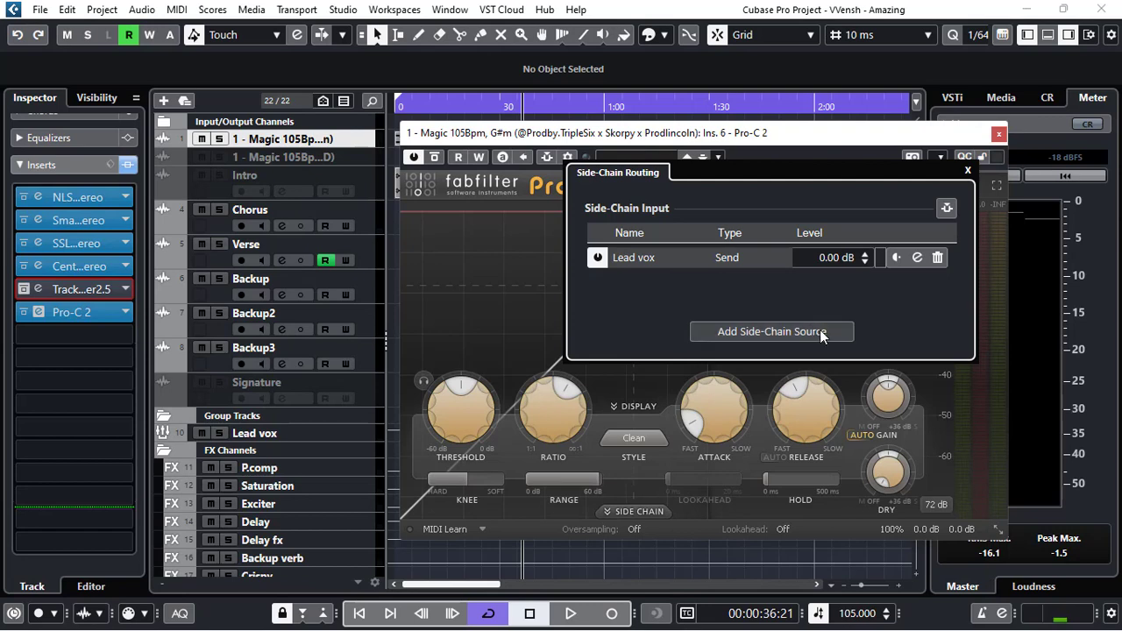
{"action": "left_click", "coordinate": [968, 171]}
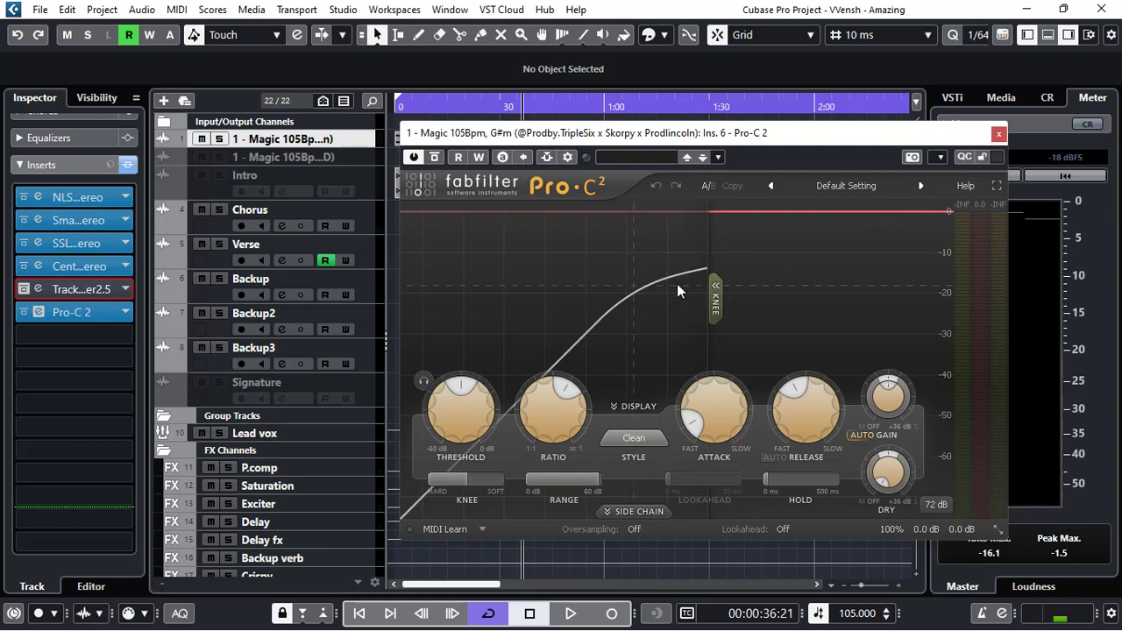
Review Pro-C 2's side-chain section and play the project briefly to examine the compressor's gain reduction
{"action": "left_click_drag", "start_coordinate": [661, 133], "coordinate": [644, 109]}
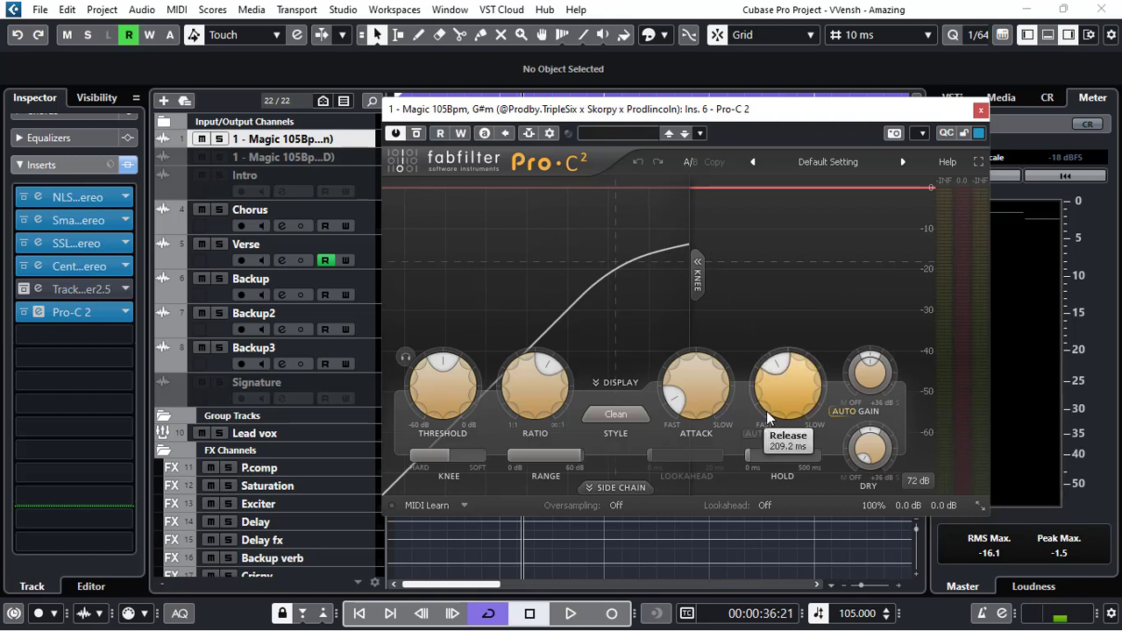
{"action": "left_click", "coordinate": [605, 488]}
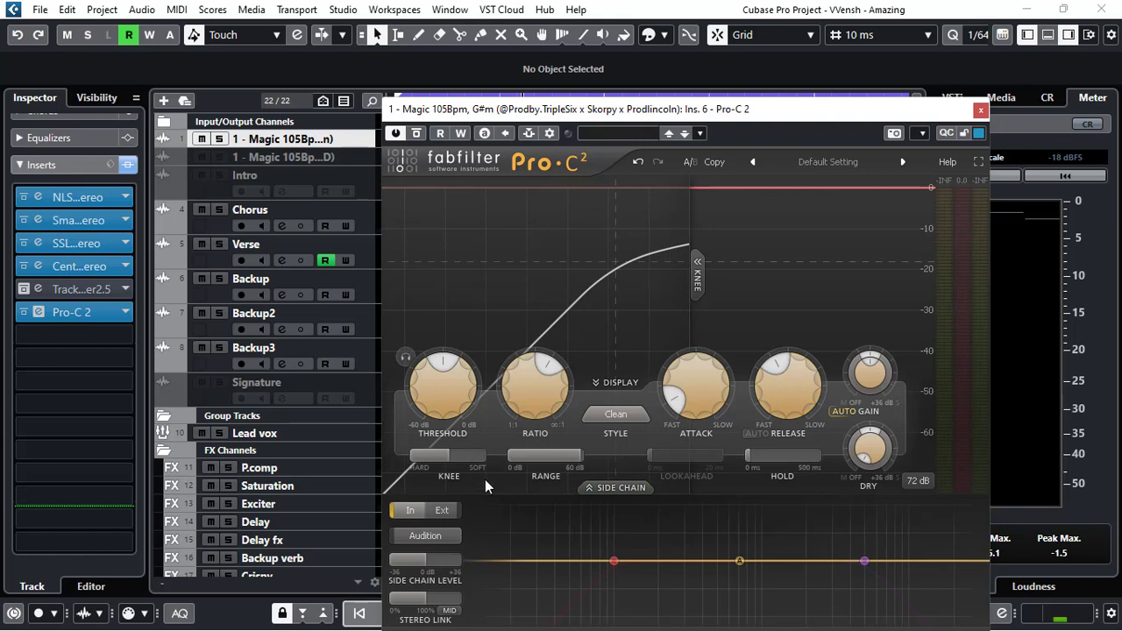
{"action": "left_click", "coordinate": [600, 487]}
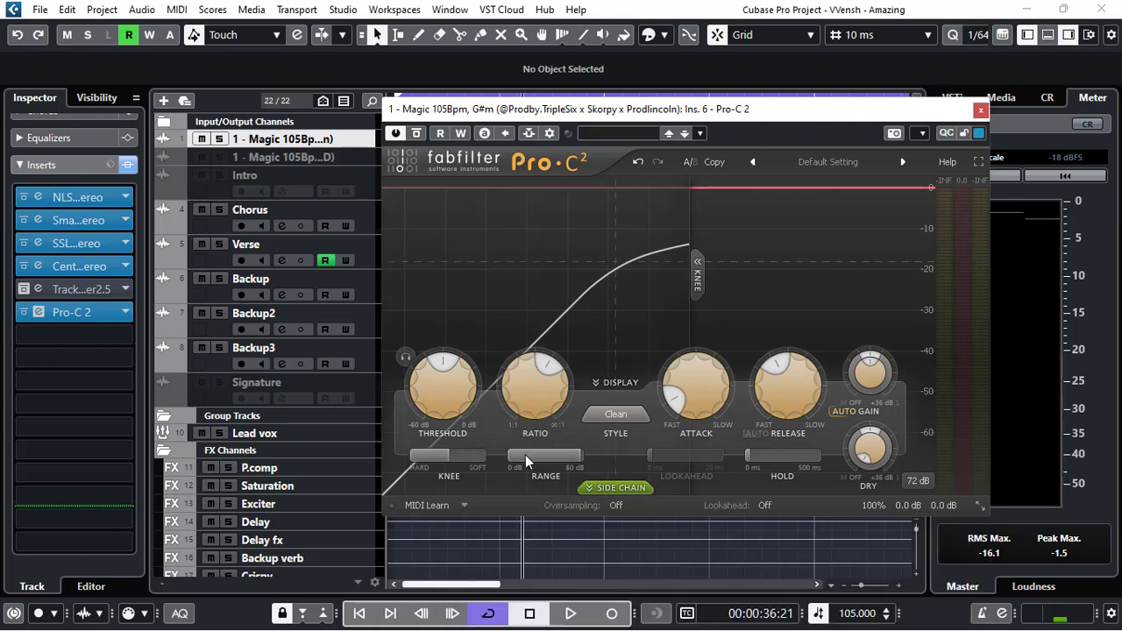
{"action": "key", "text": "space"}
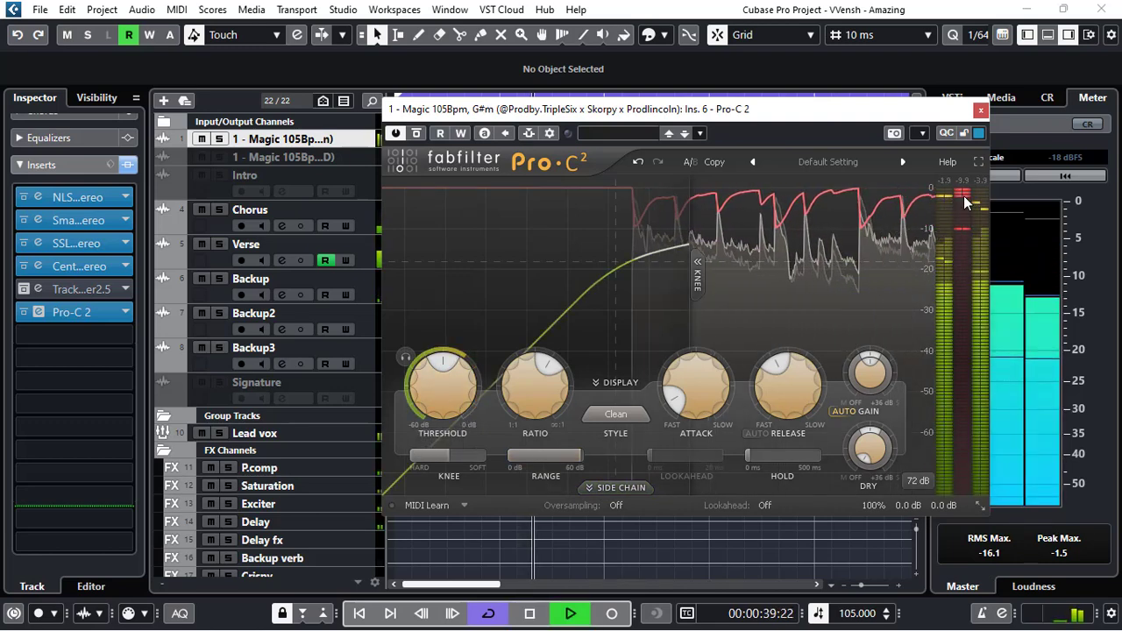
{"action": "key", "text": "space"}
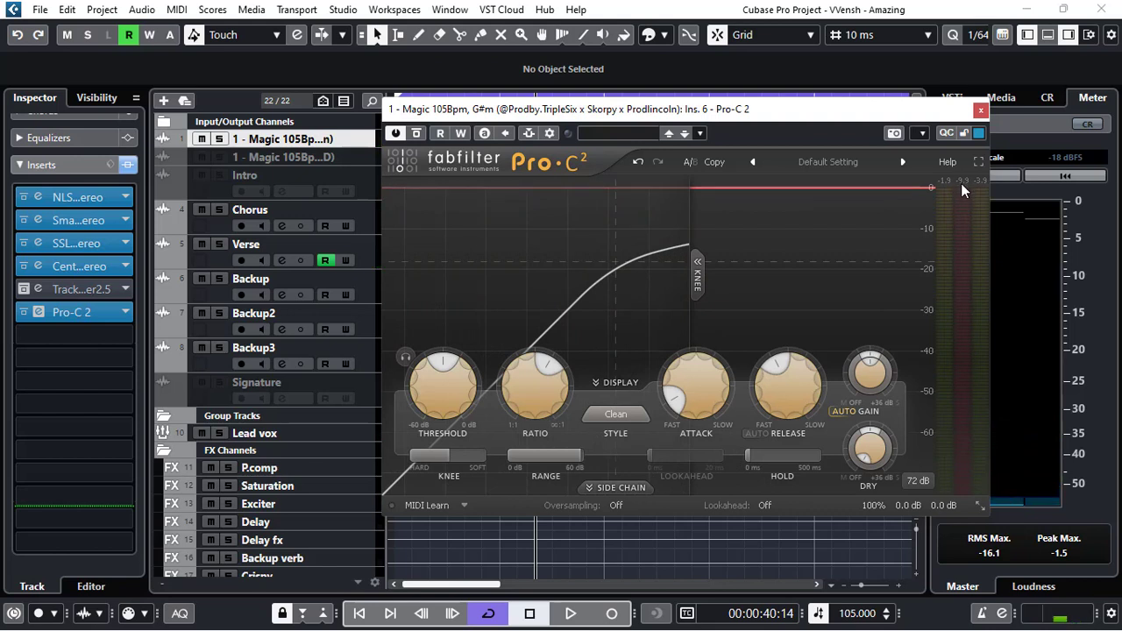
Lower Pro-C 2's ratio to about 1.48:1 while the project plays
{"action": "key", "text": "space"}
{"action": "left_click_drag", "start_coordinate": [551, 369], "coordinate": [523, 379]}
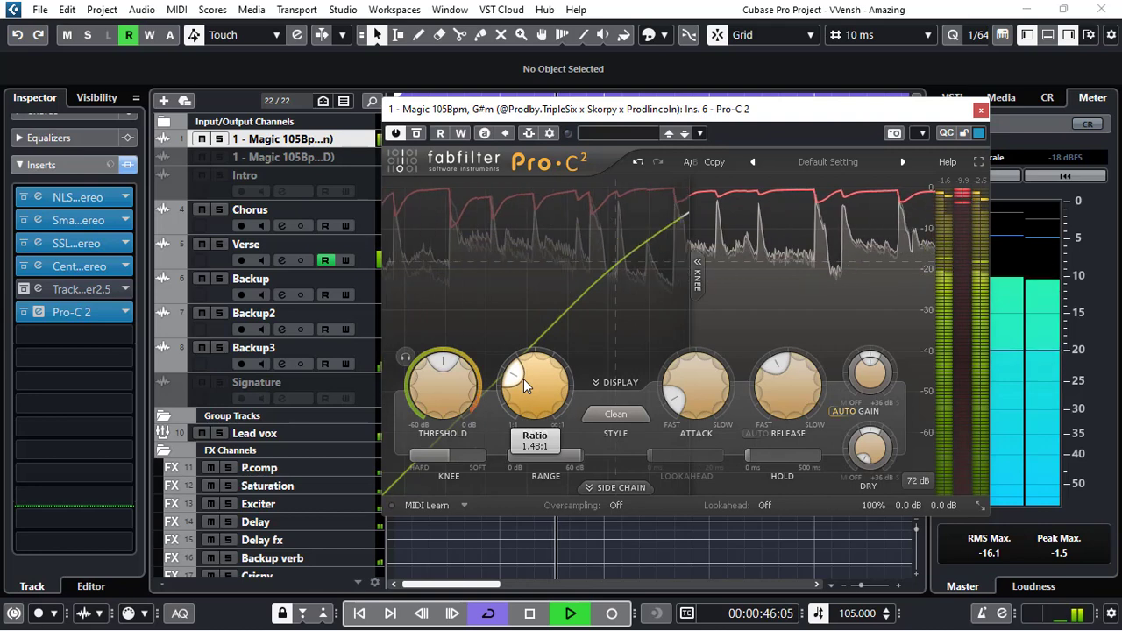
{"action": "left_click_drag", "start_coordinate": [524, 379], "coordinate": [524, 378]}
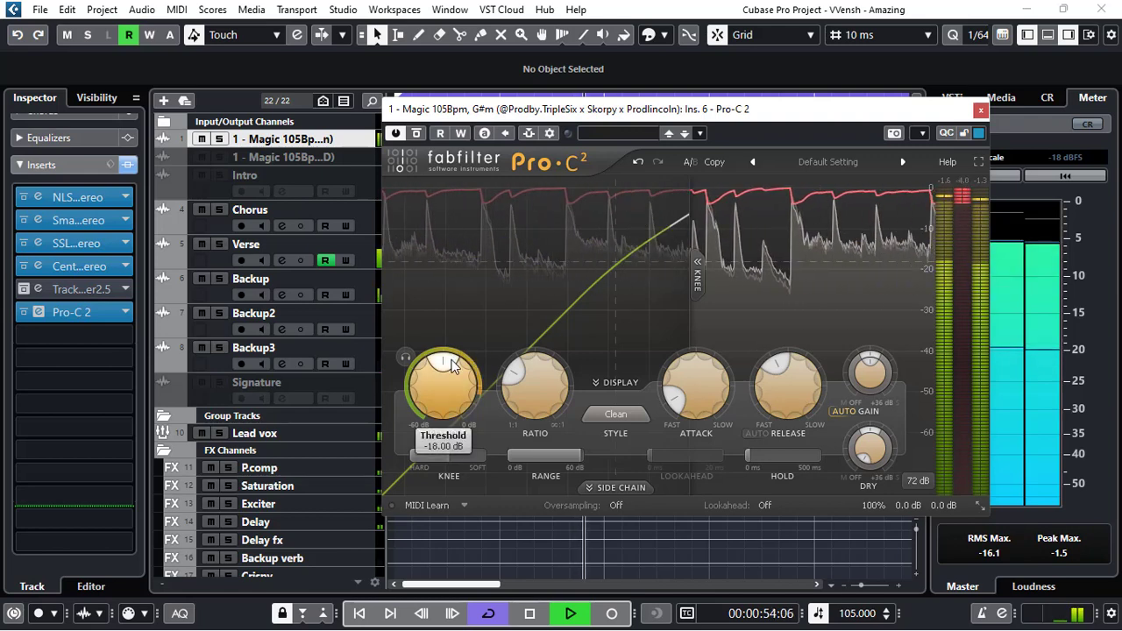
Raise Pro-C 2's threshold to about -9 dB during playback for lighter gain reduction, and stop playback
{"action": "left_click_drag", "start_coordinate": [453, 357], "coordinate": [470, 375]}
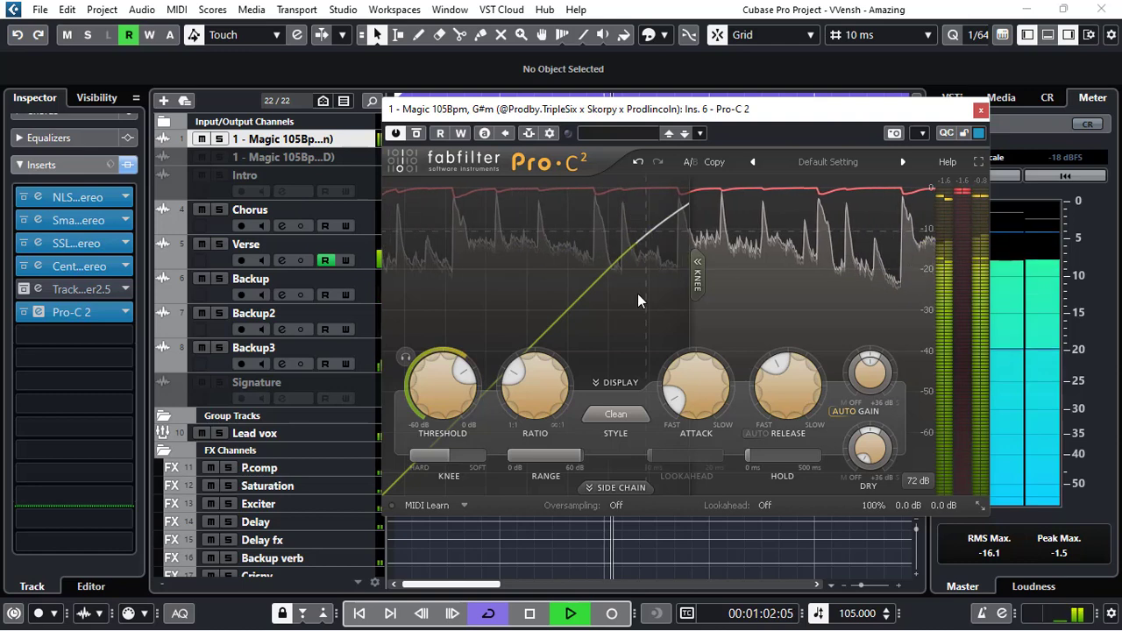
{"action": "left_click_drag", "start_coordinate": [465, 373], "coordinate": [465, 380]}
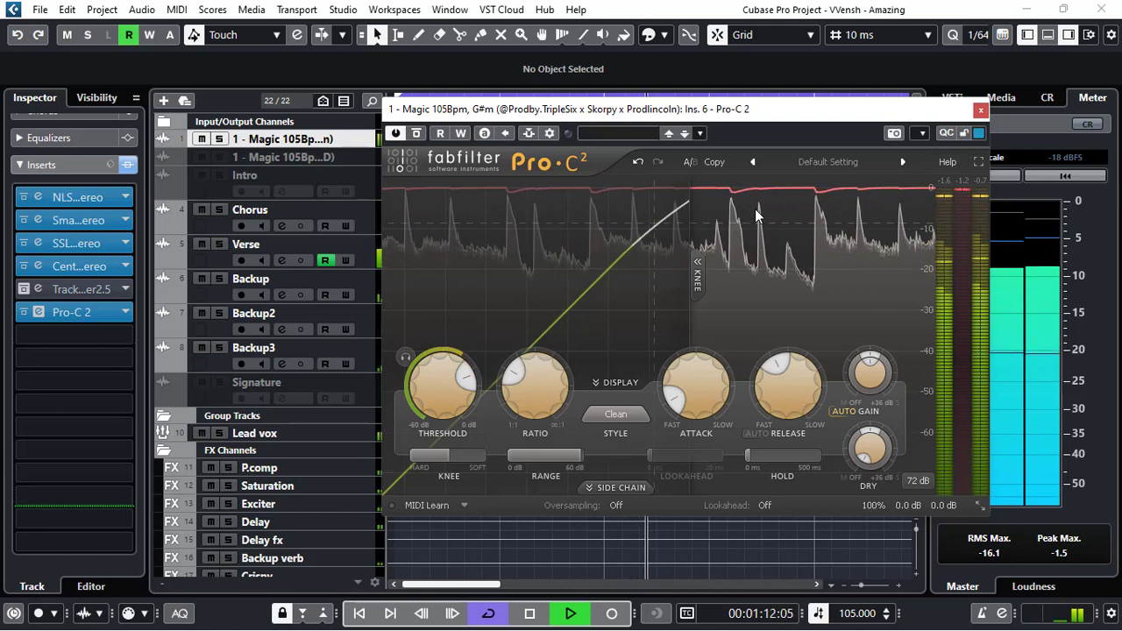
{"action": "key", "text": "space"}
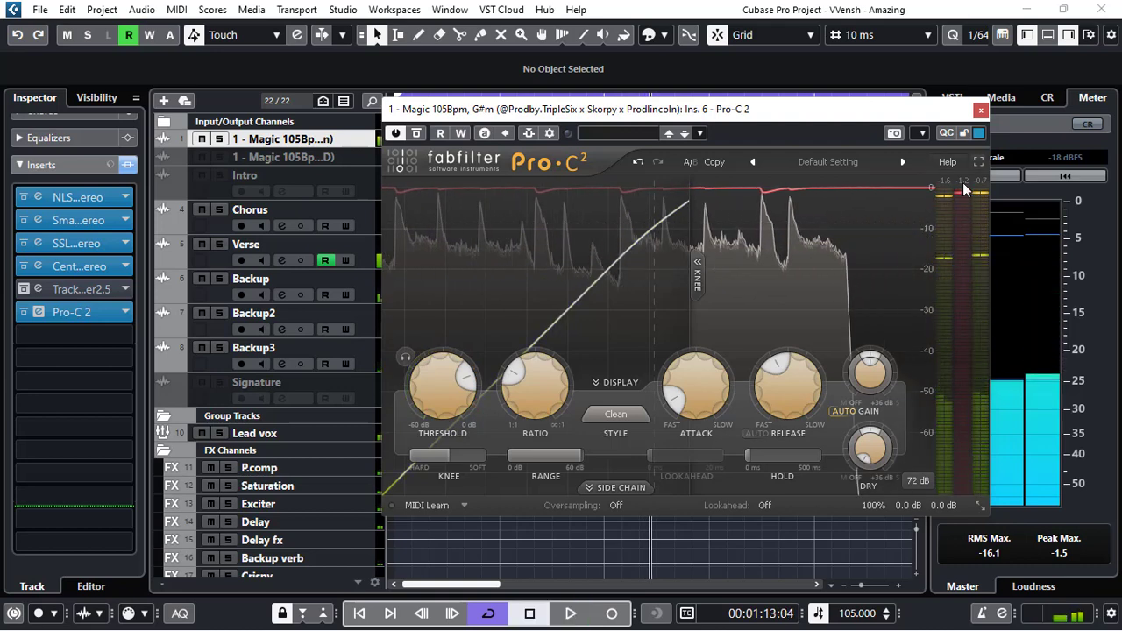
Play the project from about 18 seconds while switching Pro-C 2's bypass on and off to compare the beat's sound
{"action": "left_click_drag", "start_coordinate": [551, 114], "coordinate": [612, 143]}
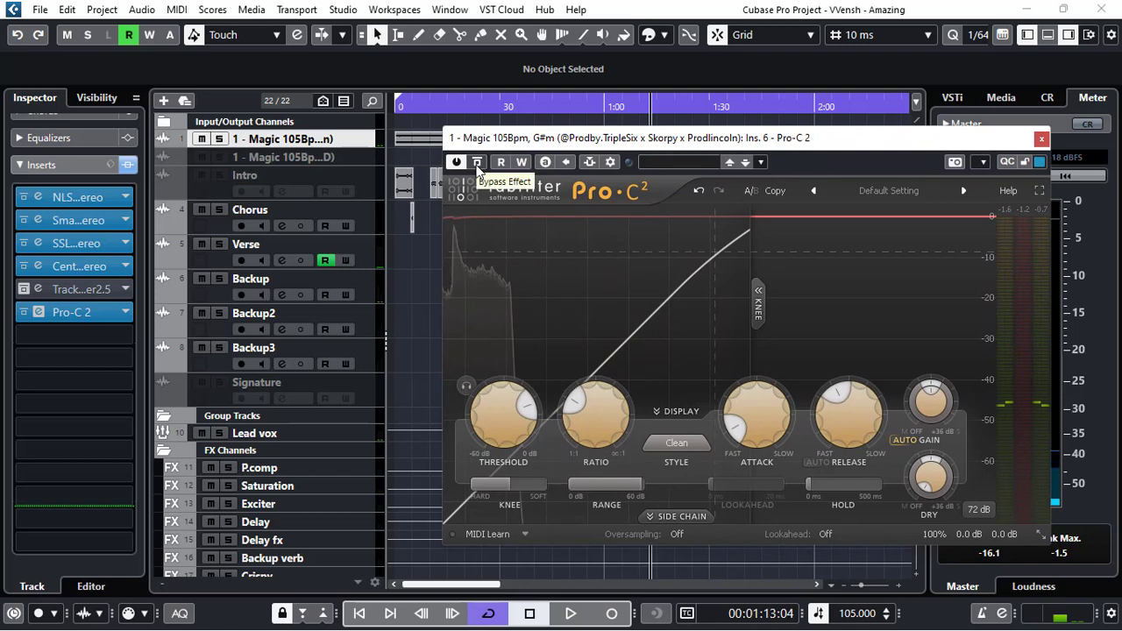
{"action": "left_click_drag", "start_coordinate": [511, 140], "coordinate": [585, 137]}
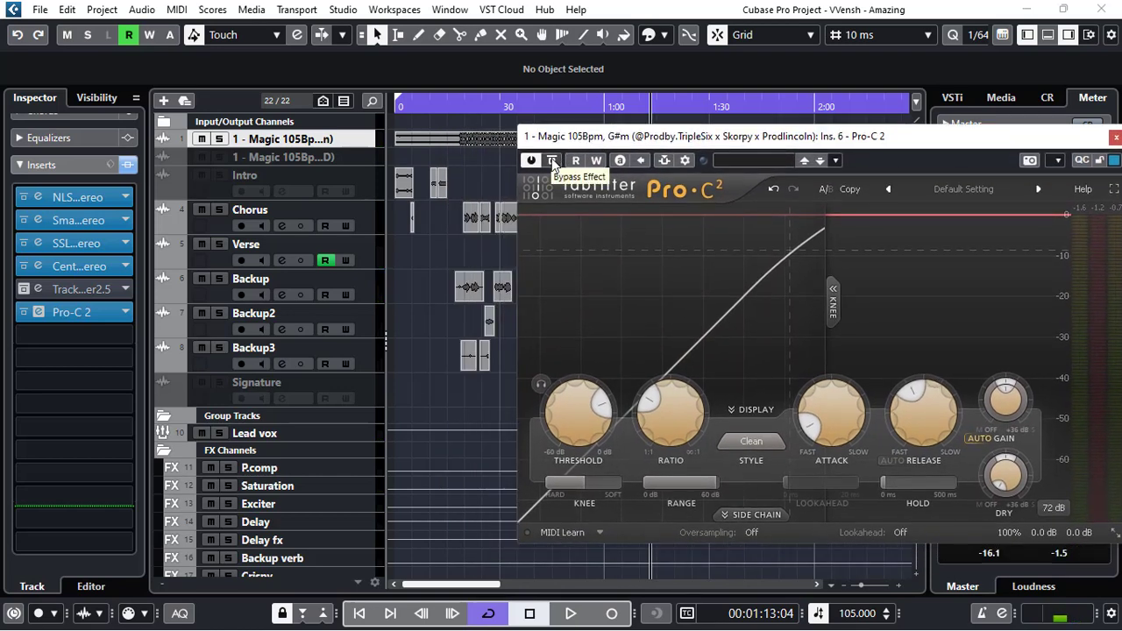
{"action": "left_click", "coordinate": [457, 107]}
{"action": "key", "text": "space"}
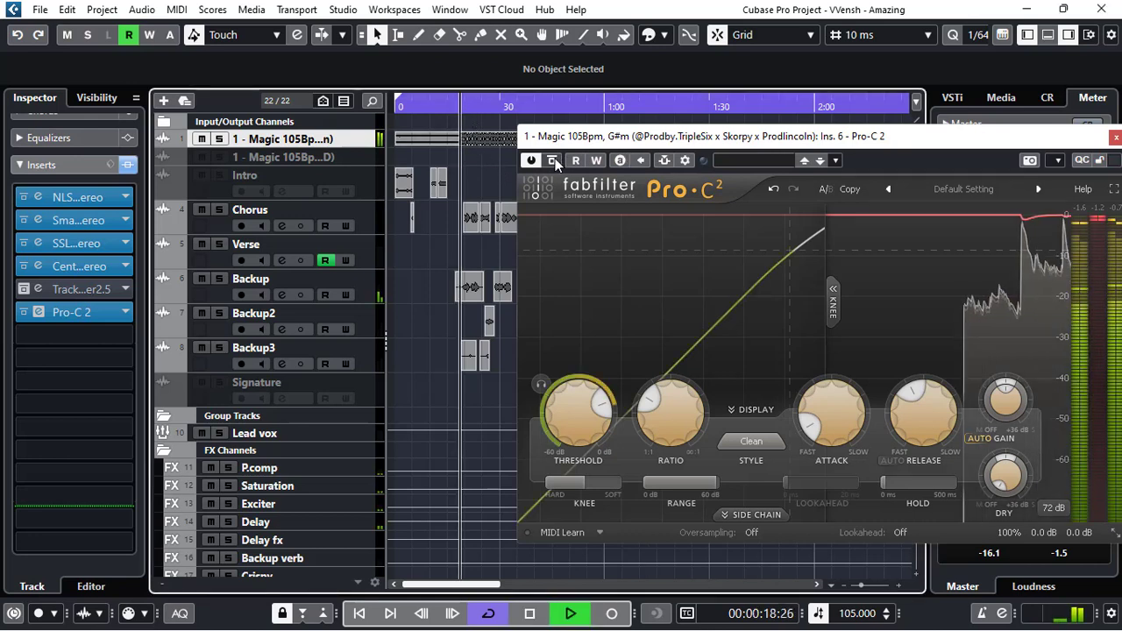
{"action": "left_click", "coordinate": [552, 160]}
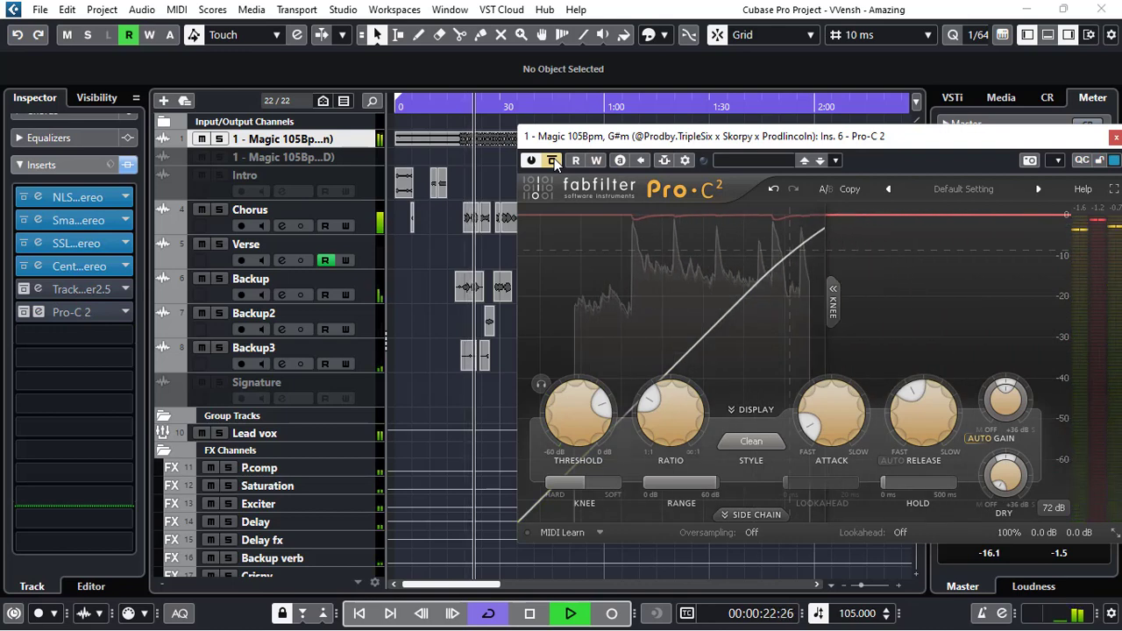
{"action": "left_click", "coordinate": [553, 161]}
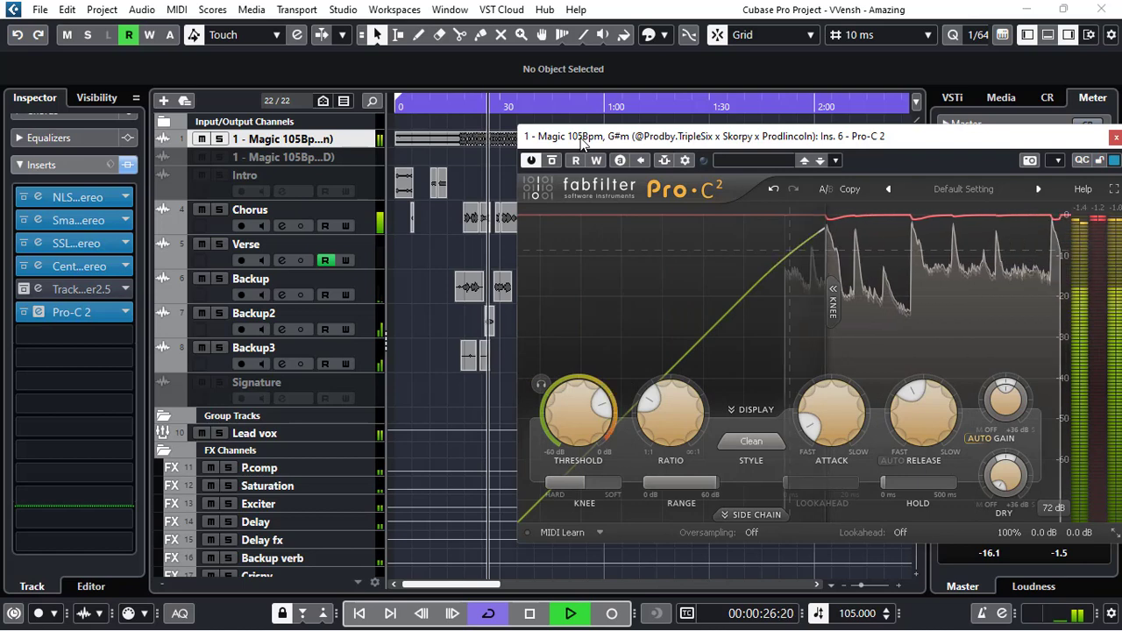
{"action": "left_click_drag", "start_coordinate": [581, 141], "coordinate": [489, 113]}
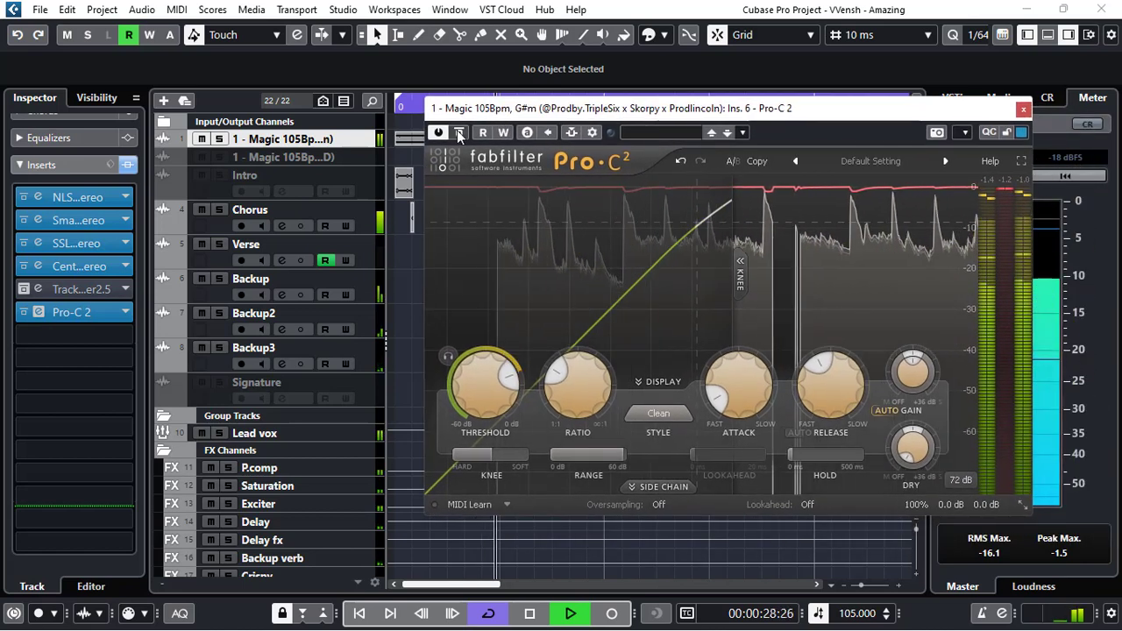
{"action": "left_click", "coordinate": [458, 133]}
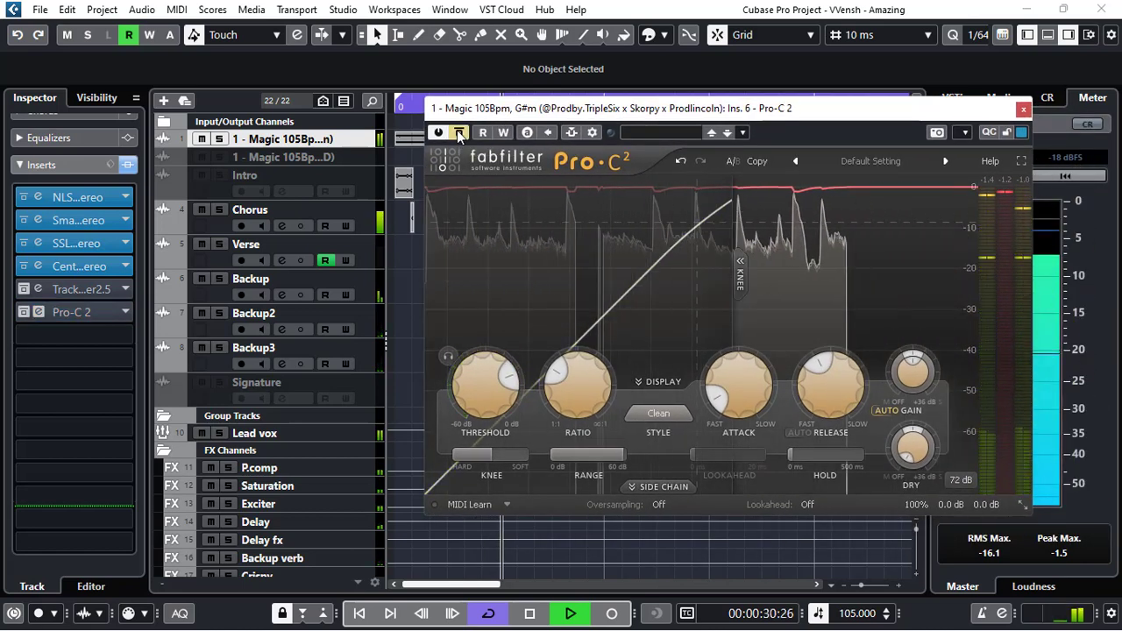
{"action": "left_click", "coordinate": [457, 132]}
{"action": "left_click_drag", "start_coordinate": [491, 114], "coordinate": [381, 110]}
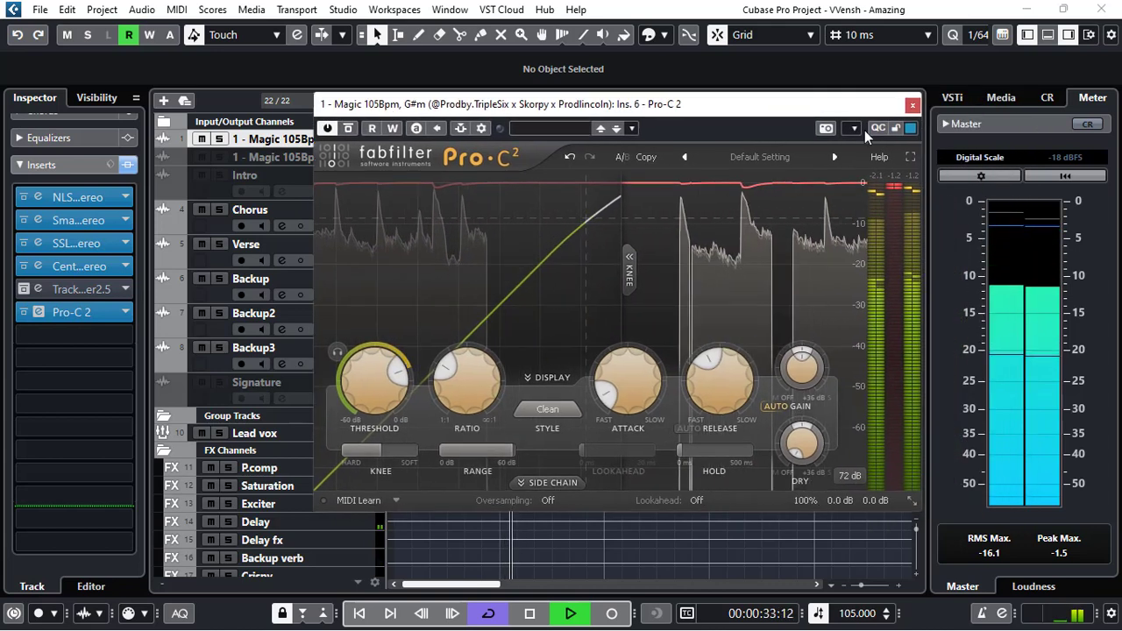
Close Pro-C 2, stop playback, bypass Pro-C 2 and reactivate the Trackspacer insert on the beat track
{"action": "left_click", "coordinate": [912, 106]}
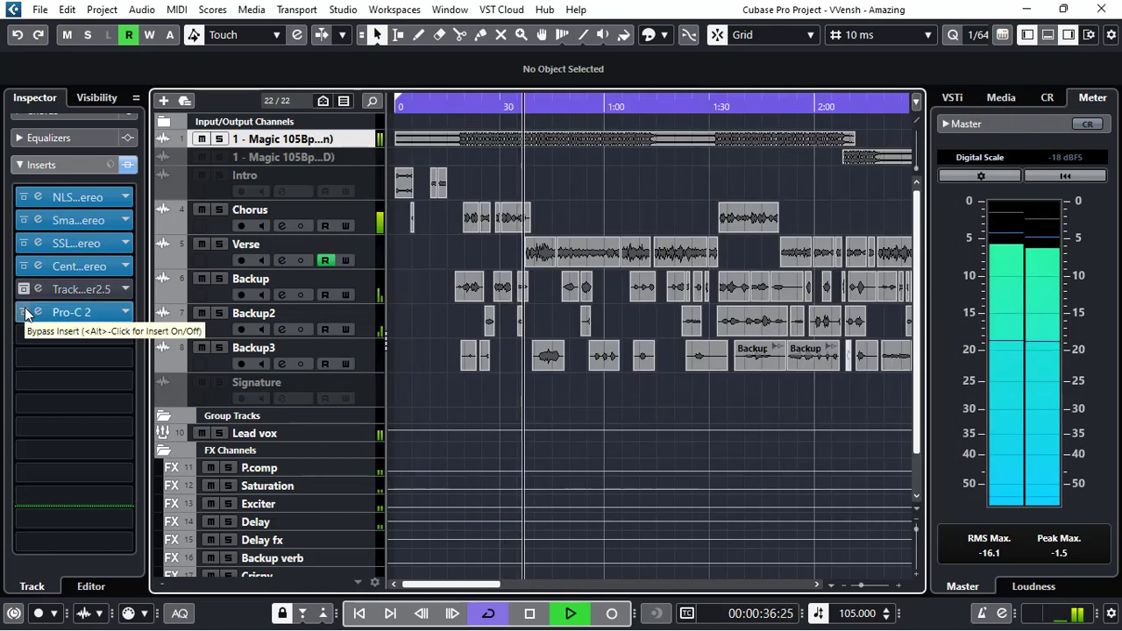
{"action": "key", "text": "space"}
{"action": "left_click", "coordinate": [25, 312]}
{"action": "left_click", "coordinate": [23, 292]}
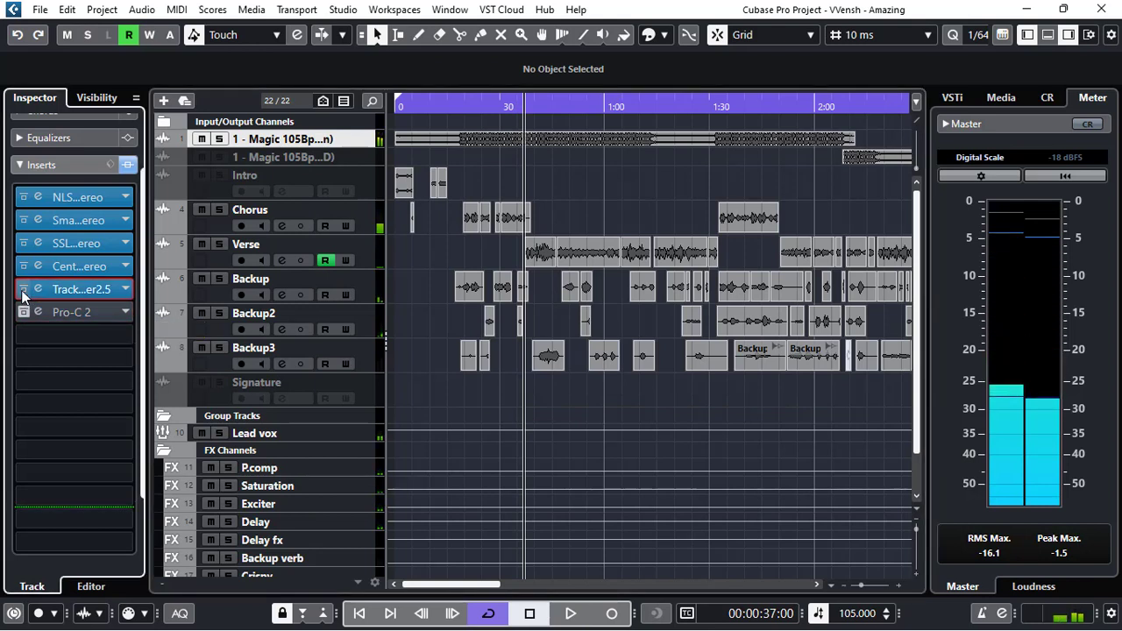